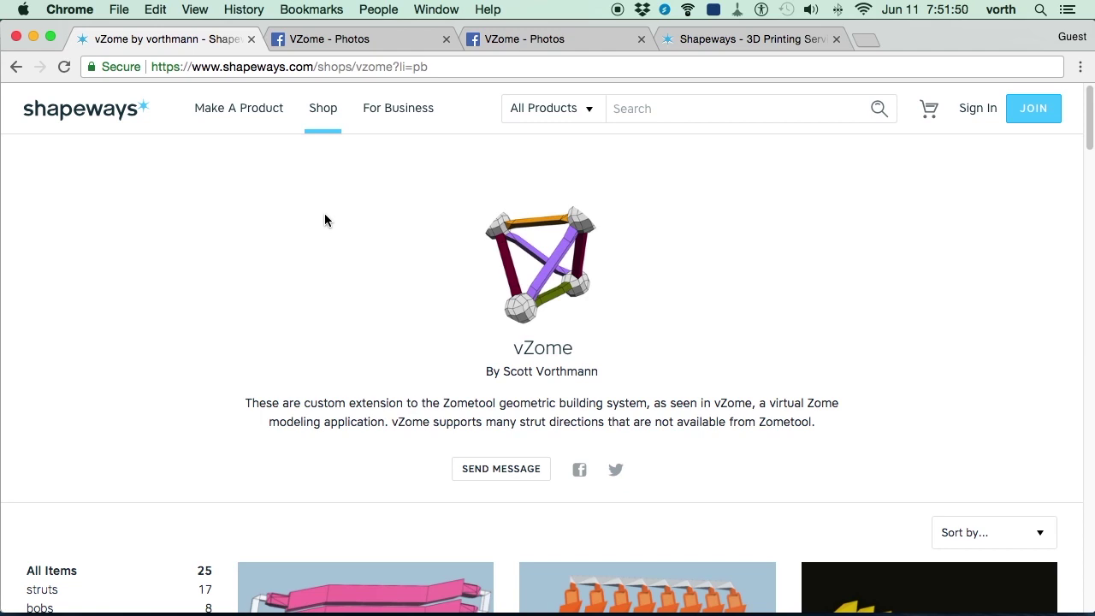
Step: Scroll down the Shapeways vZome shop past its strut and bob products
scroll(325, 220, down, 5)
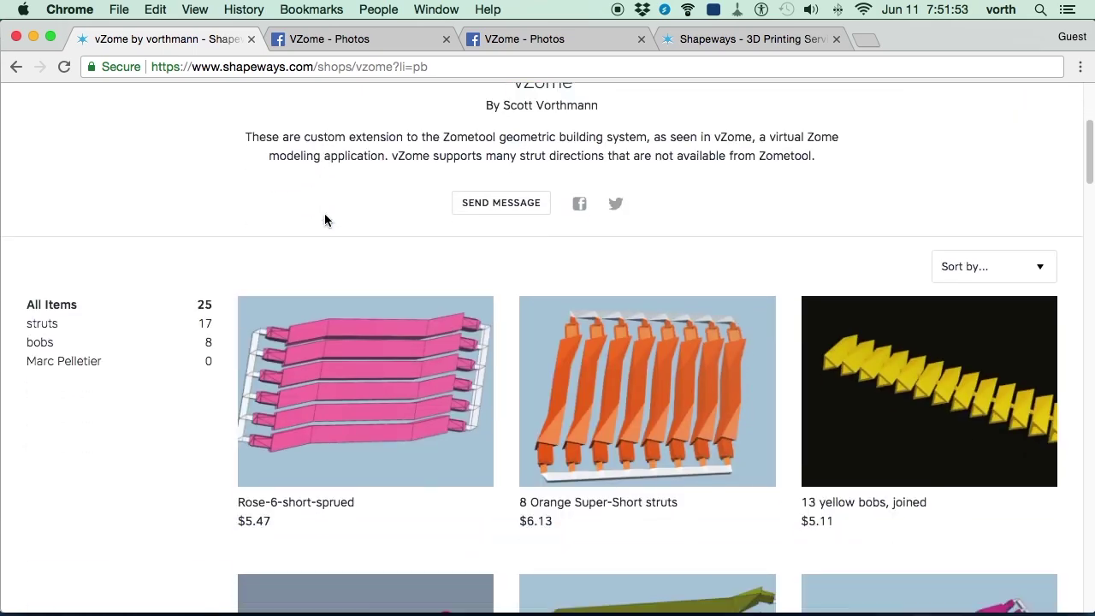
scroll(324, 220, down, 10)
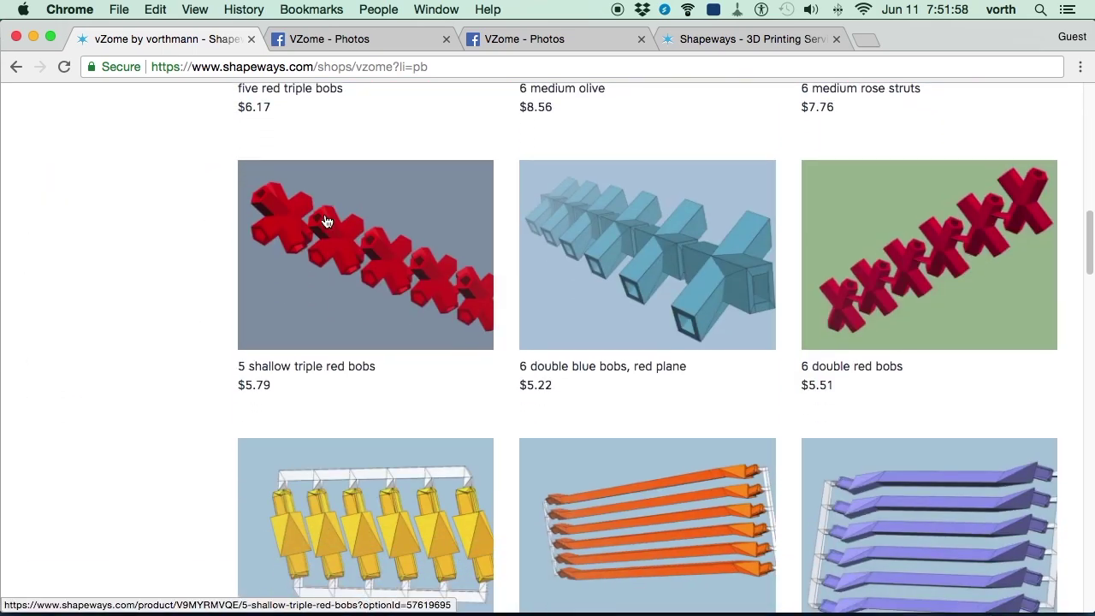
scroll(325, 220, down, 5)
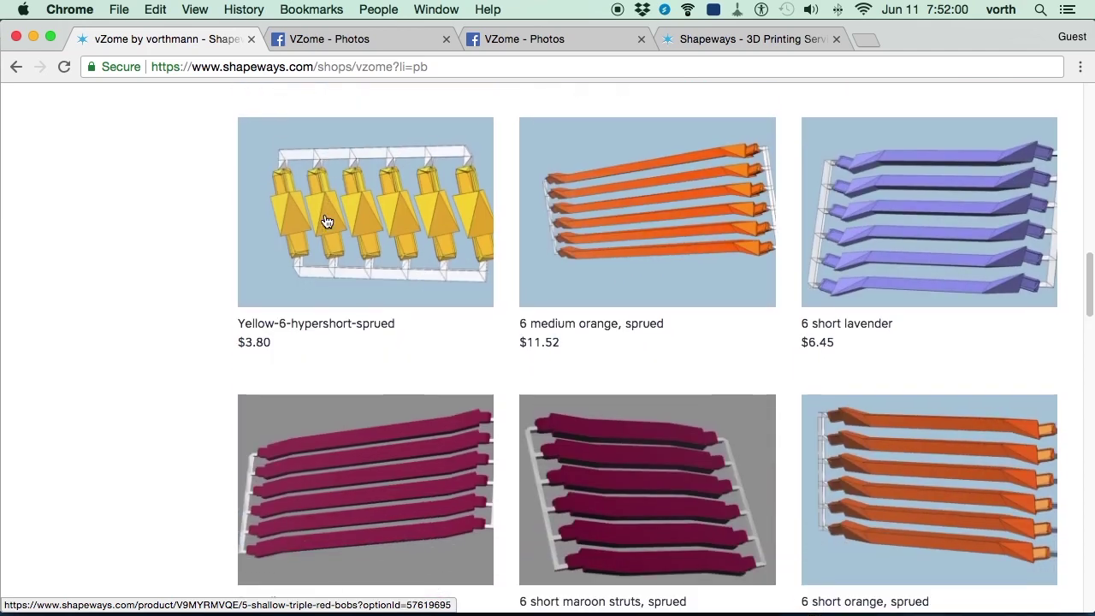
scroll(326, 221, down, 7)
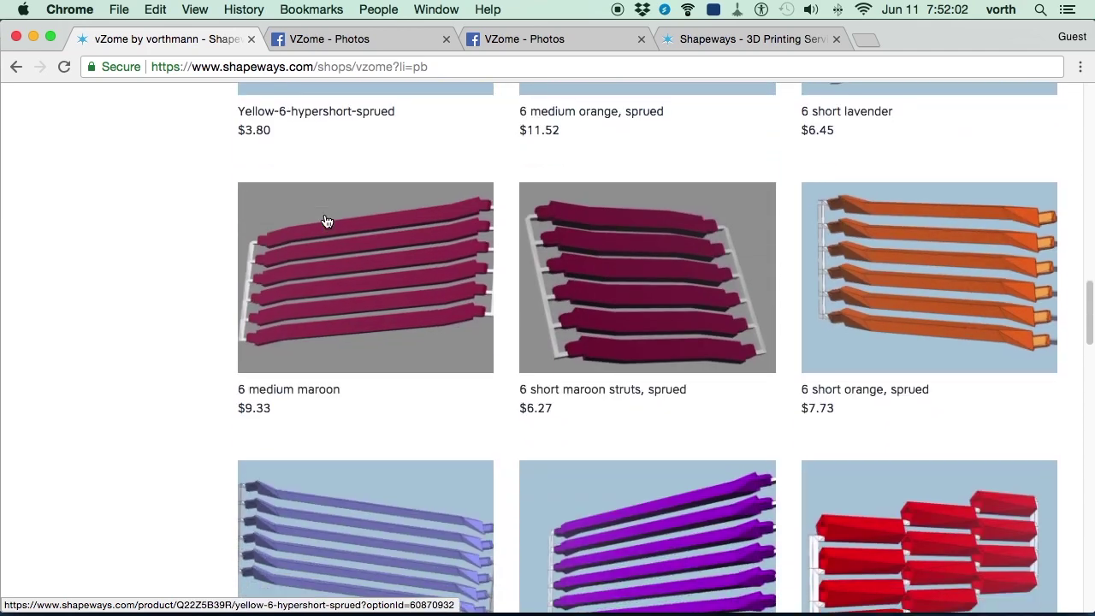
scroll(326, 220, down, 5)
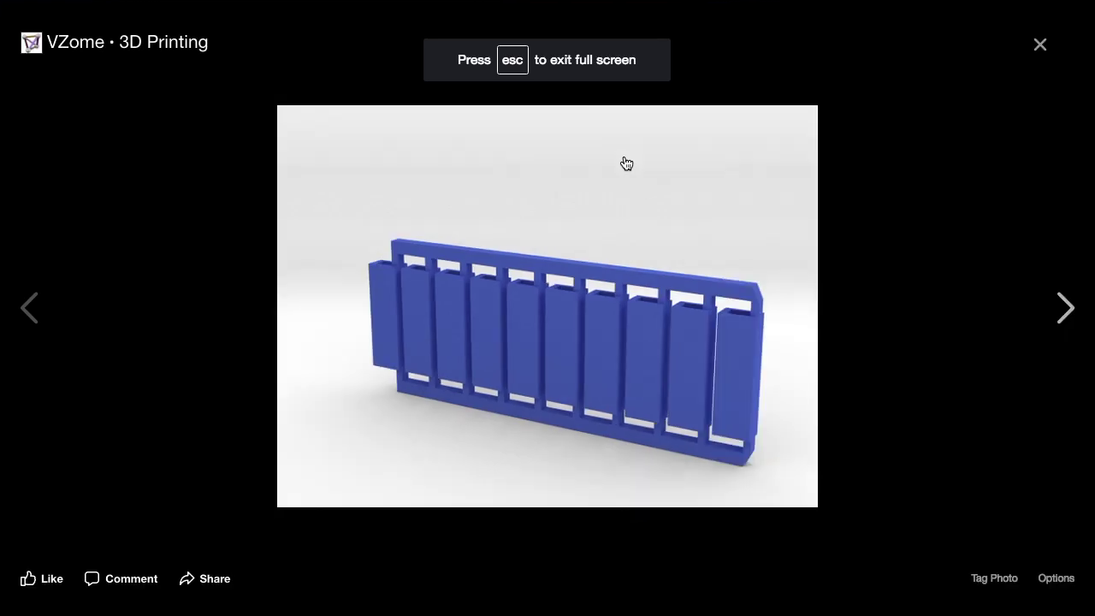
Step: Page through the fullscreen VZome 3D Printing photos to the blue strut rack, then exit fullscreen
click(1064, 308)
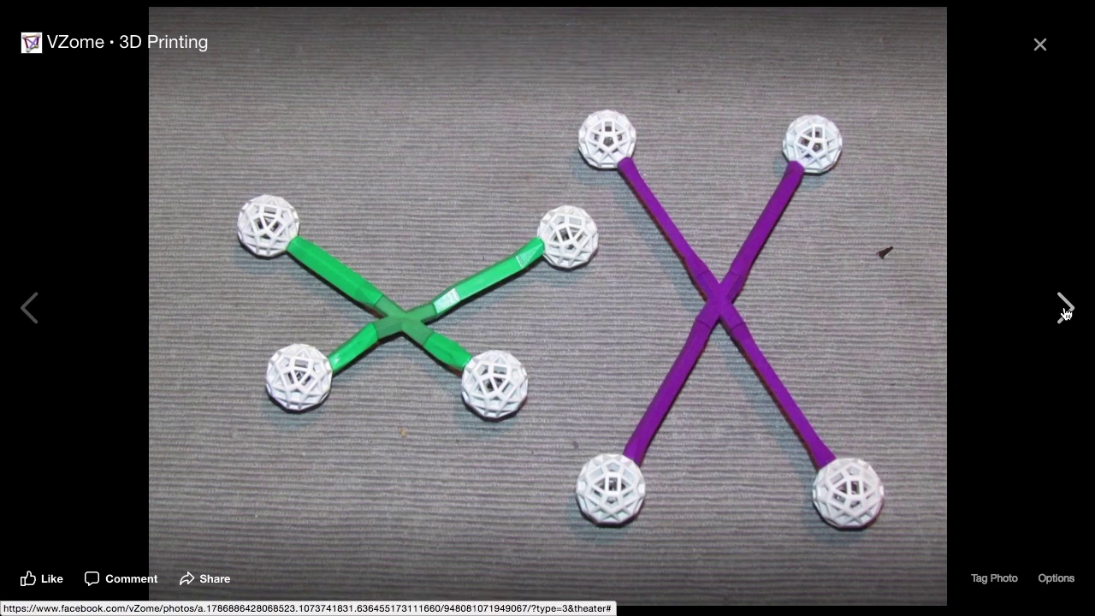
click(1065, 308)
click(1065, 308)
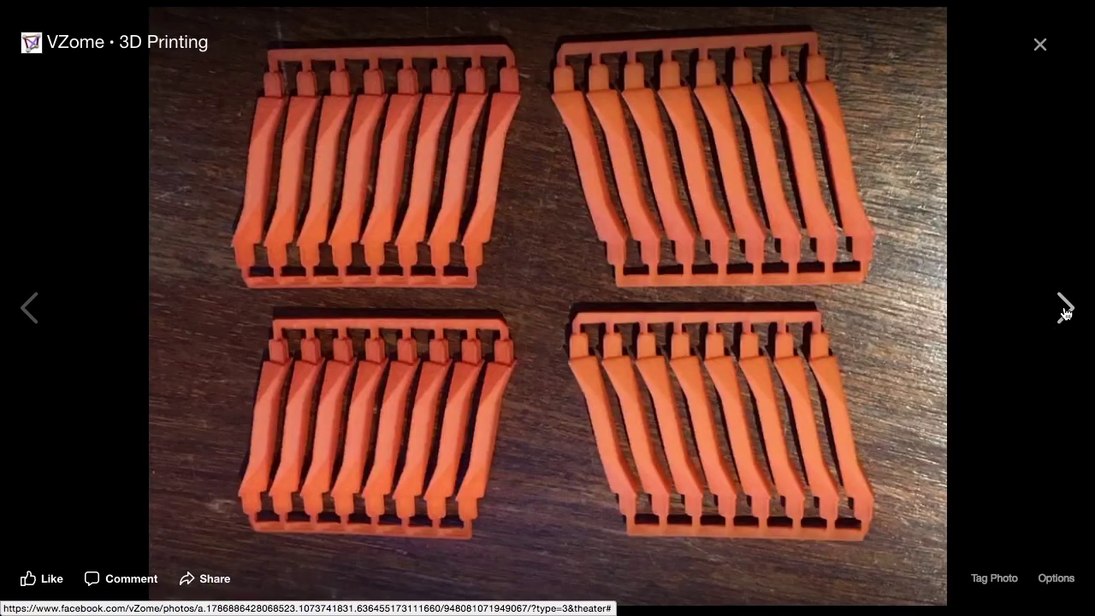
click(1065, 308)
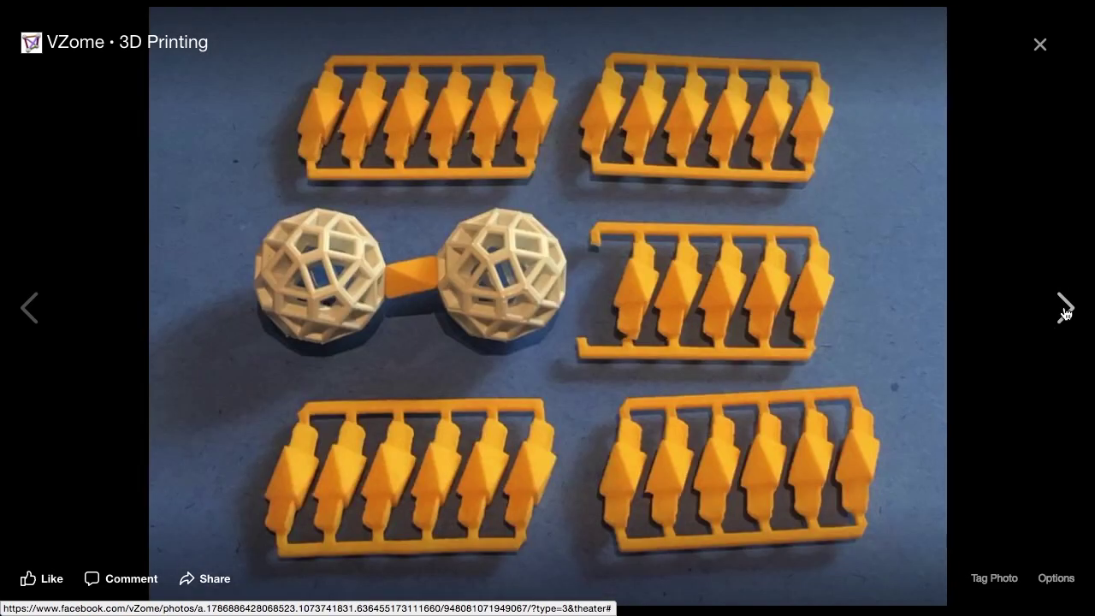
click(1065, 308)
click(1064, 308)
click(1065, 308)
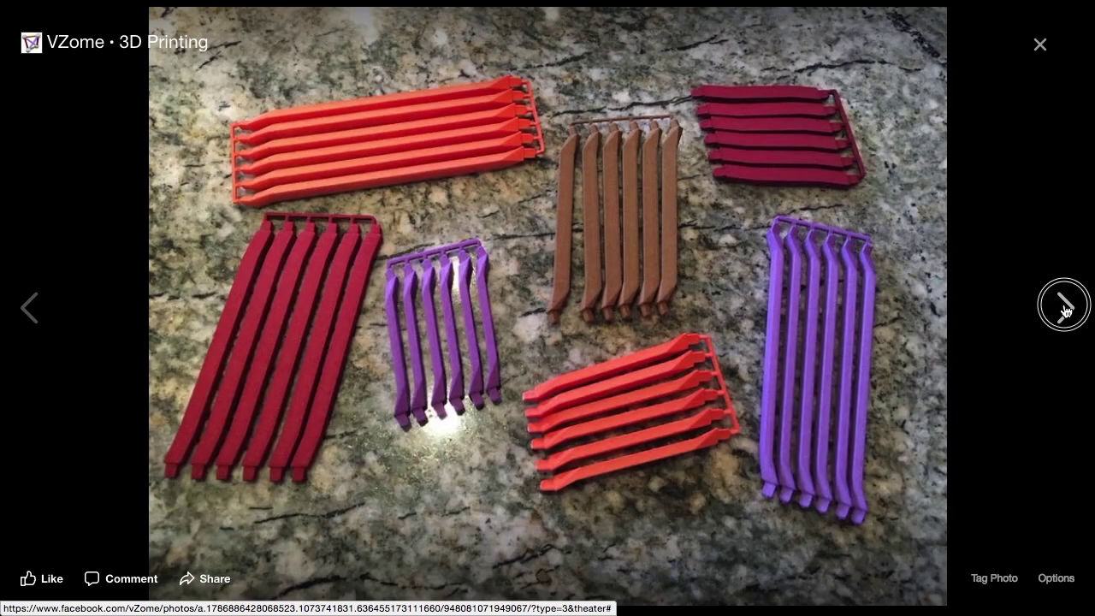
click(1064, 308)
key(Escape)
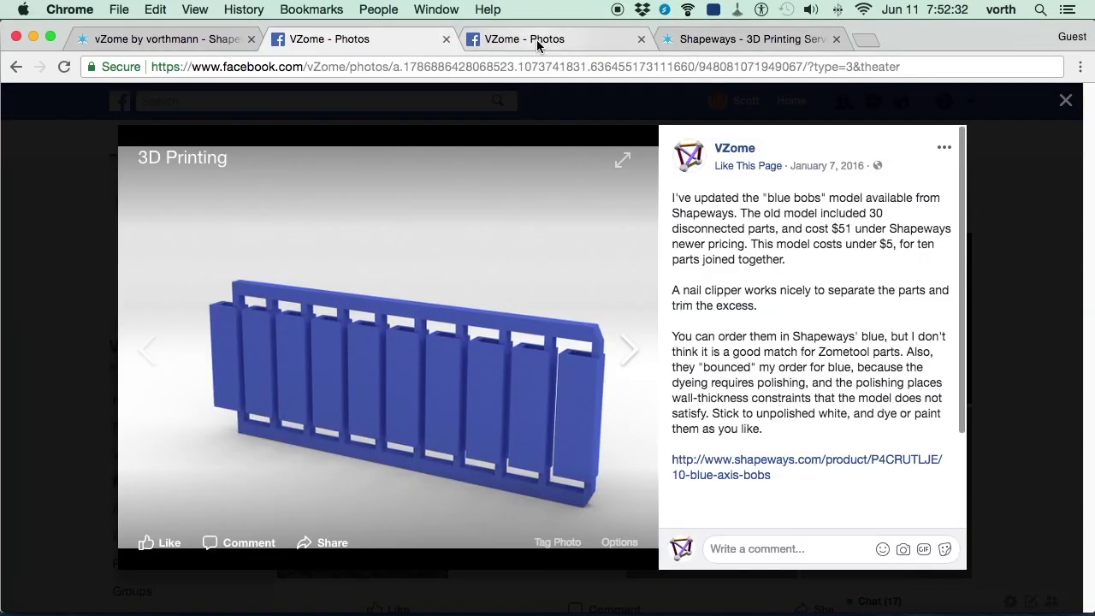
Step: On the other VZome Photos page, go back to Timeline Photos 26 of 29, the printed strut
click(536, 40)
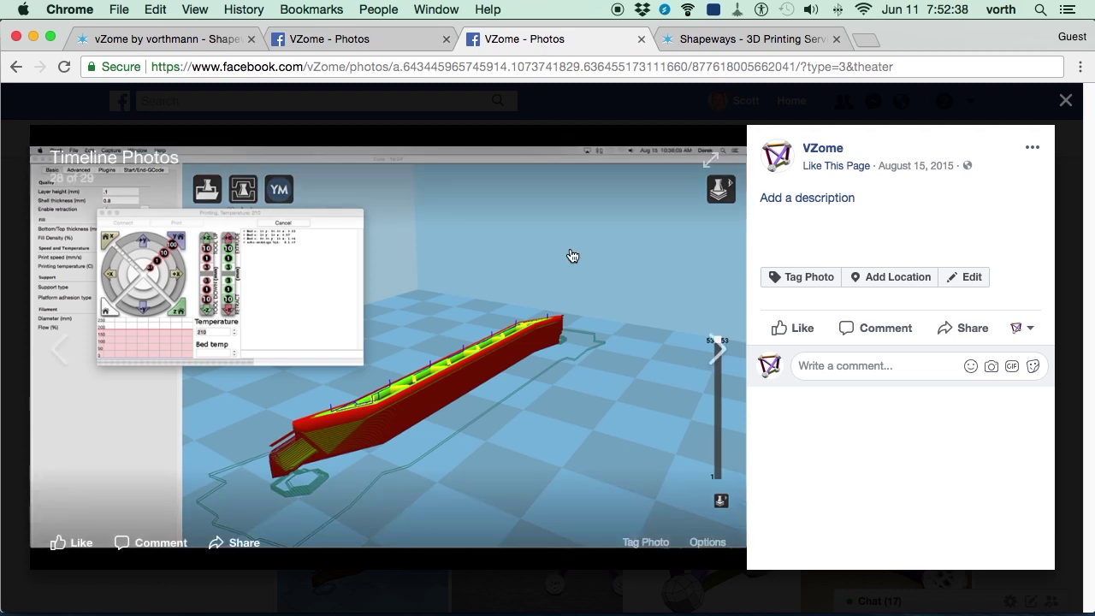
click(58, 349)
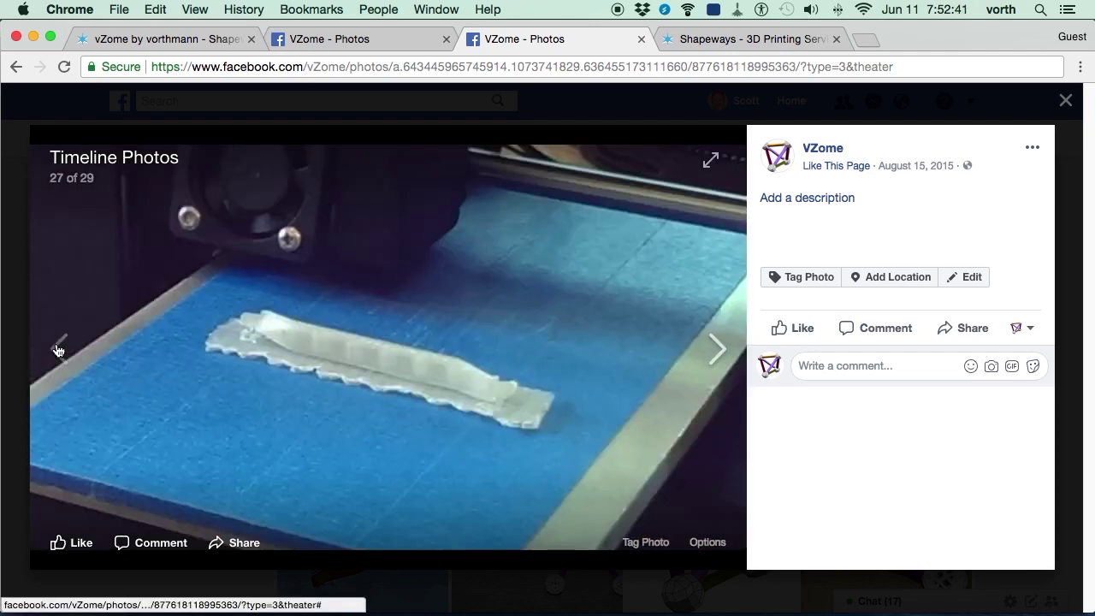
click(58, 349)
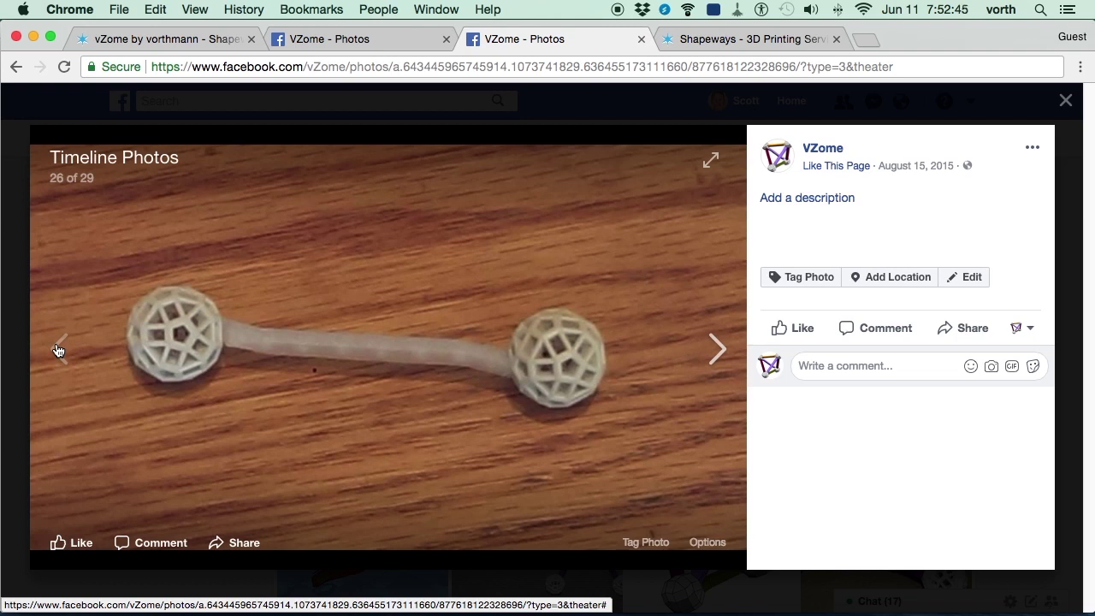
key(super+Tab)
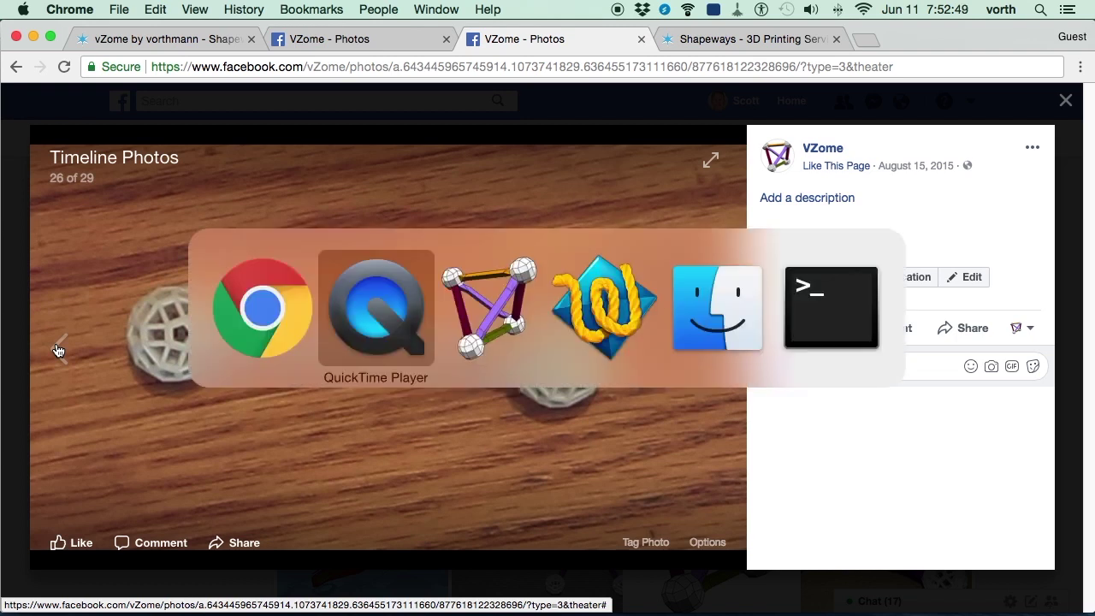
Step: Bring vZome to the front and view its About vZome version details
key(super+Tab)
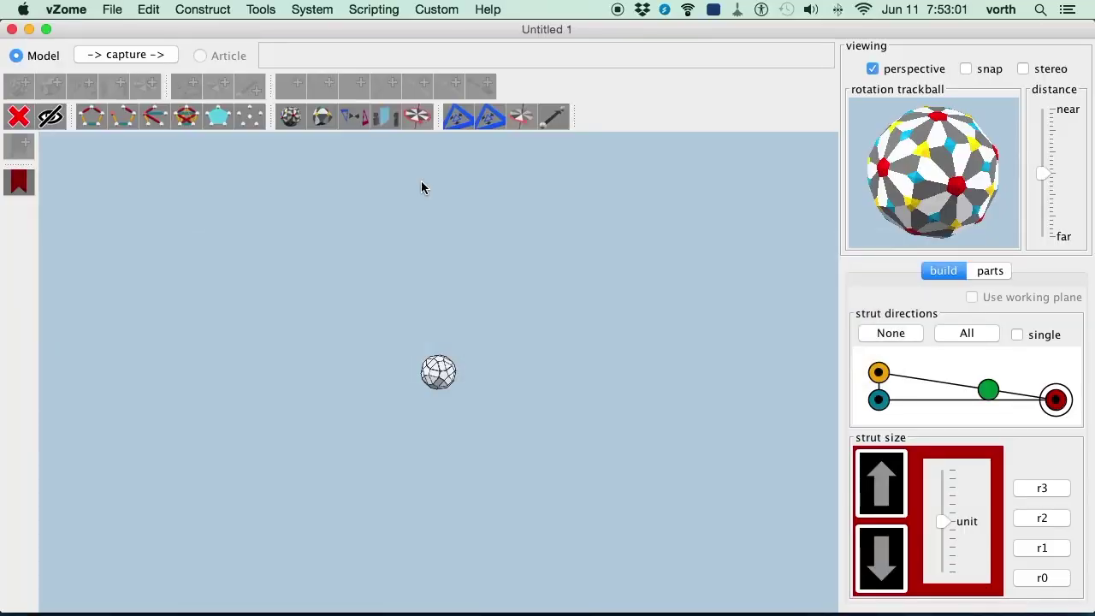
click(488, 12)
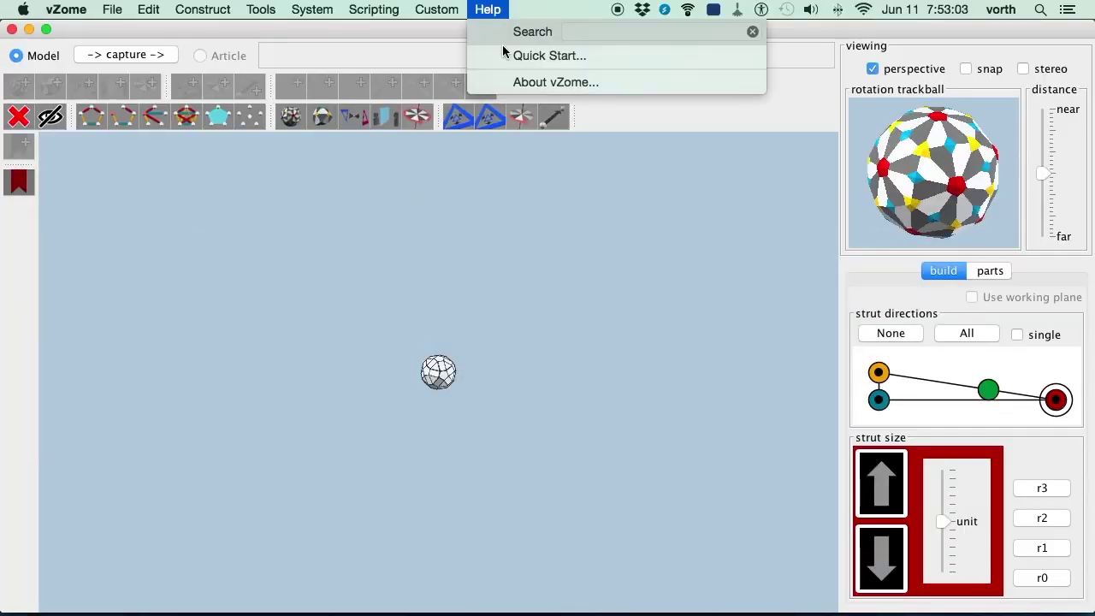
click(520, 81)
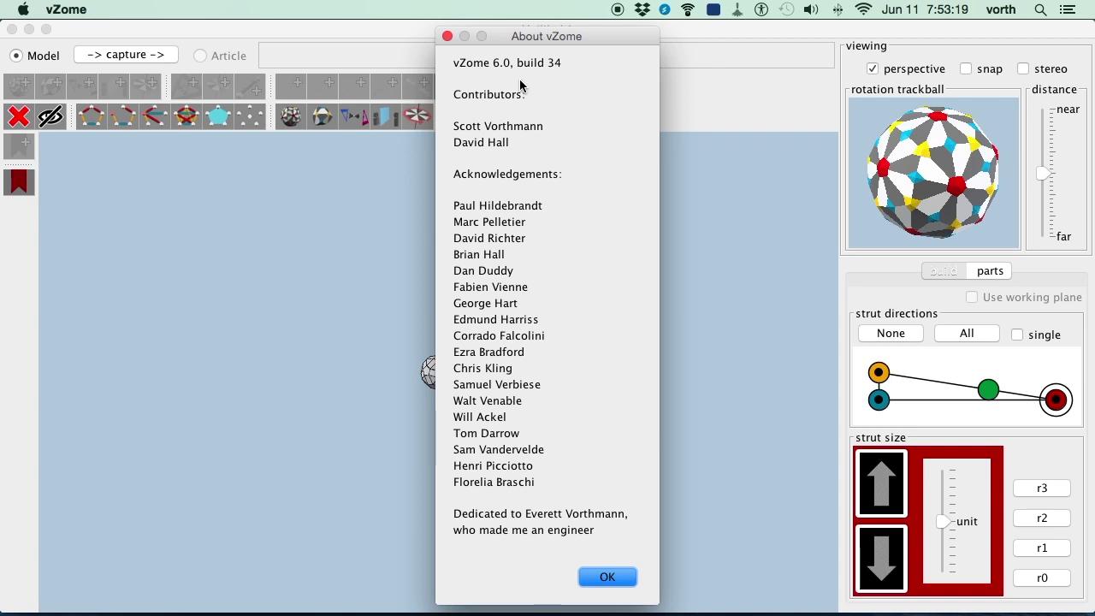
Step: Export the model's 3D geometry as StL from the File menu
click(113, 9)
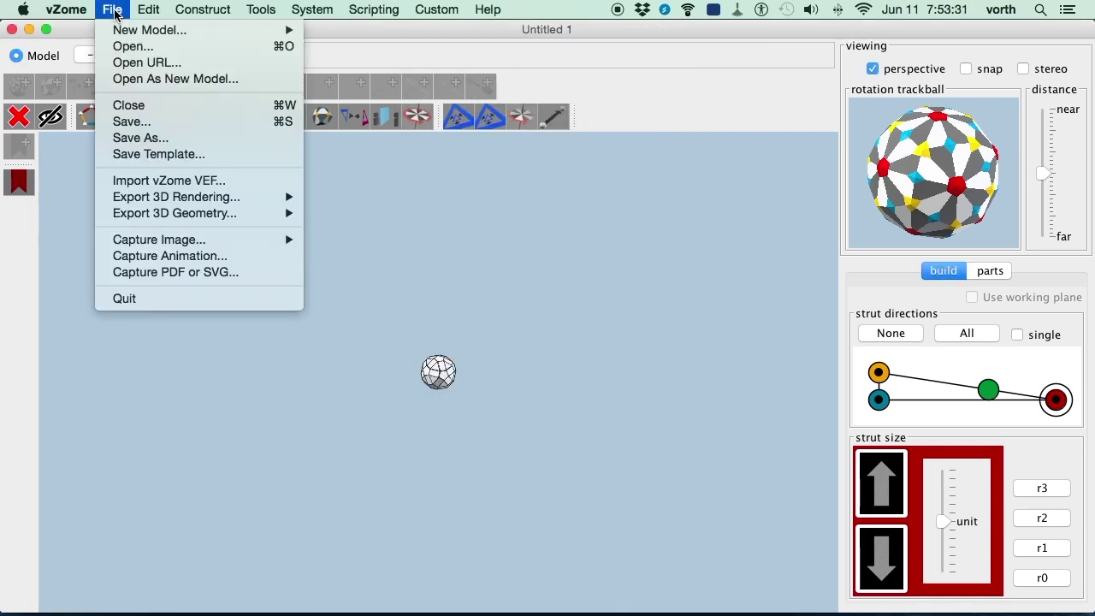
mouse_move(128, 213)
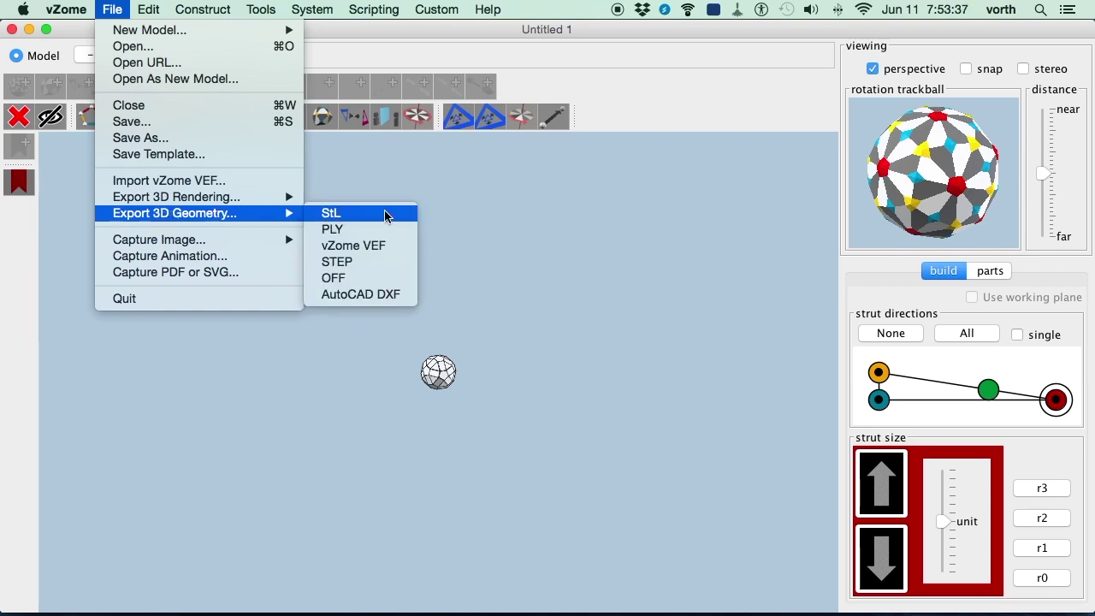
click(455, 217)
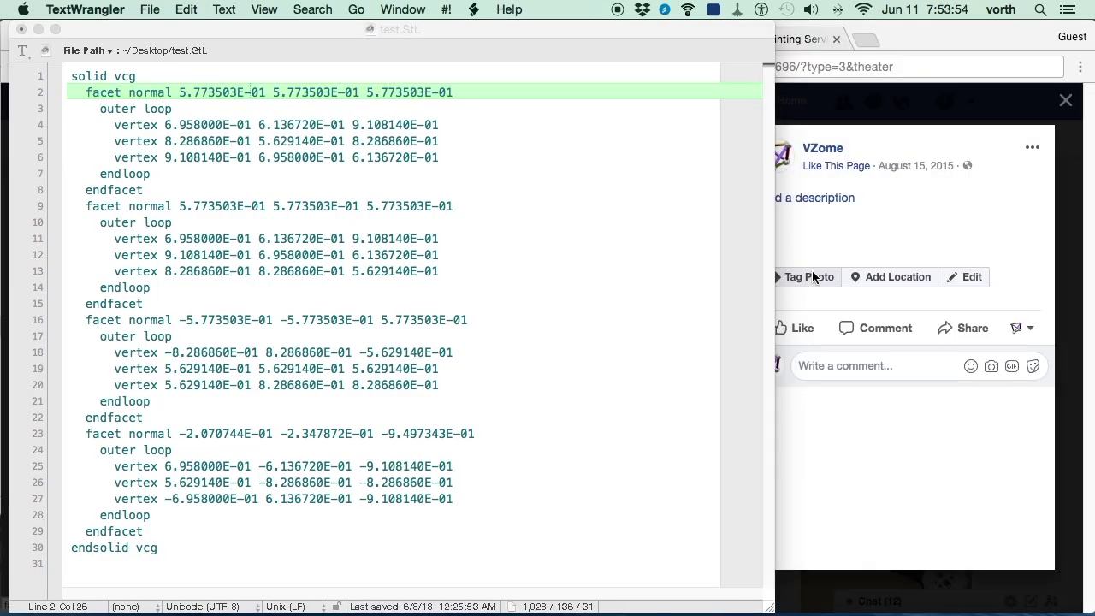
Step: Highlight test.StL's first facet (lines 2–8), its vertex lines 4–6, and line 2's normal values
click(627, 230)
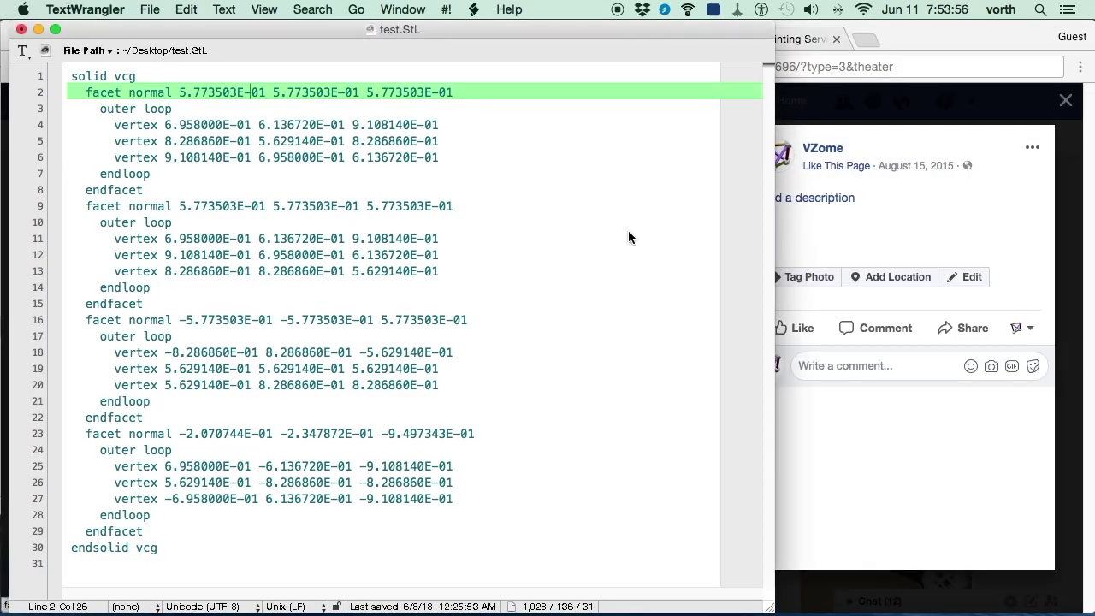
triple_click(195, 92)
drag(195, 115, 193, 189)
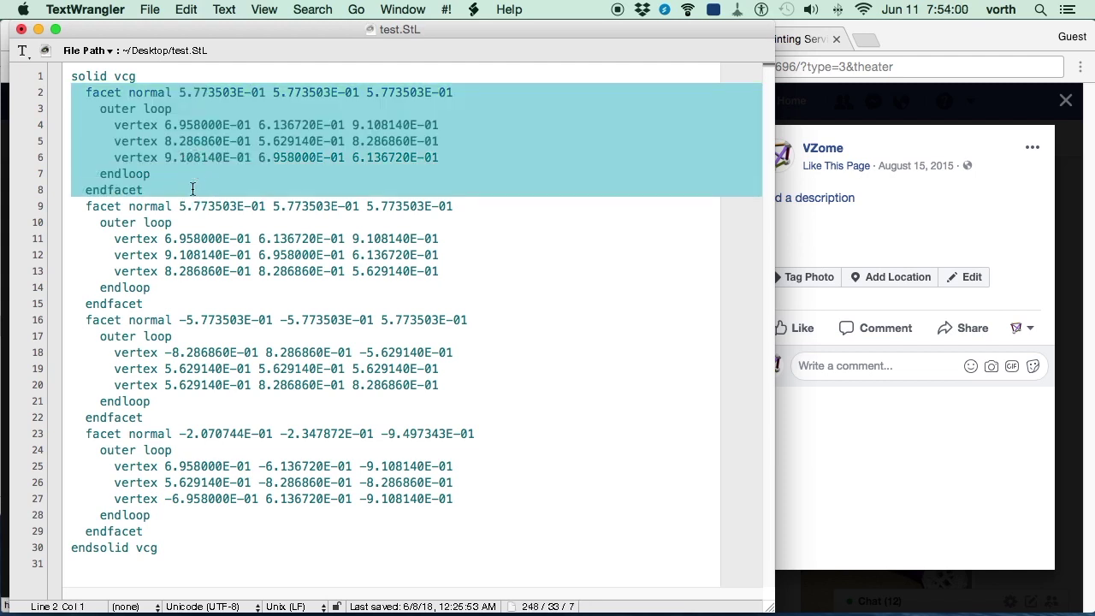
triple_click(183, 125)
drag(182, 125, 185, 156)
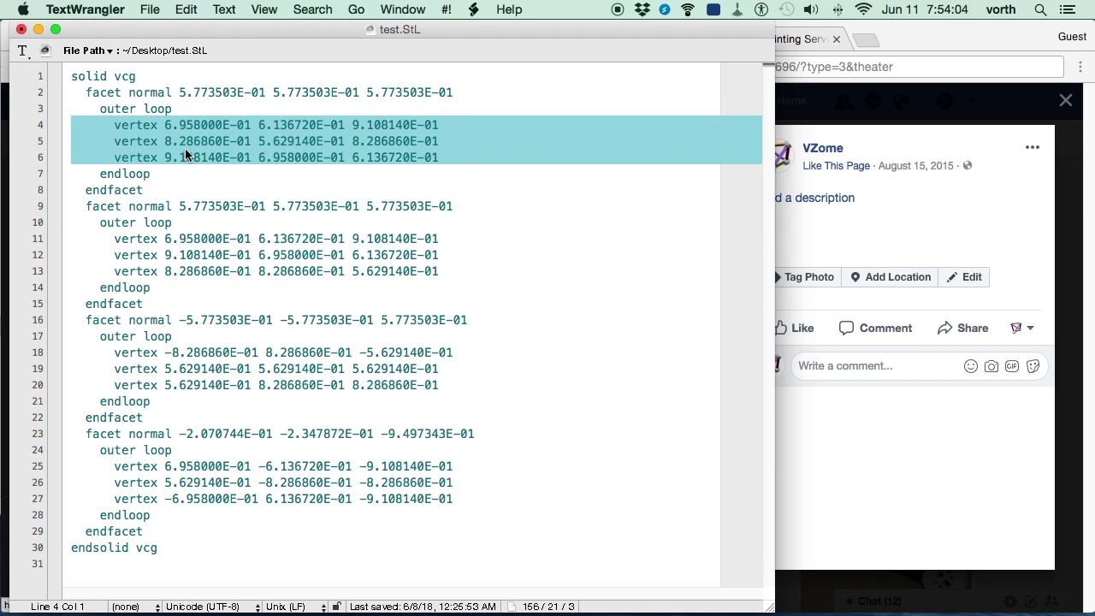
drag(179, 93, 464, 95)
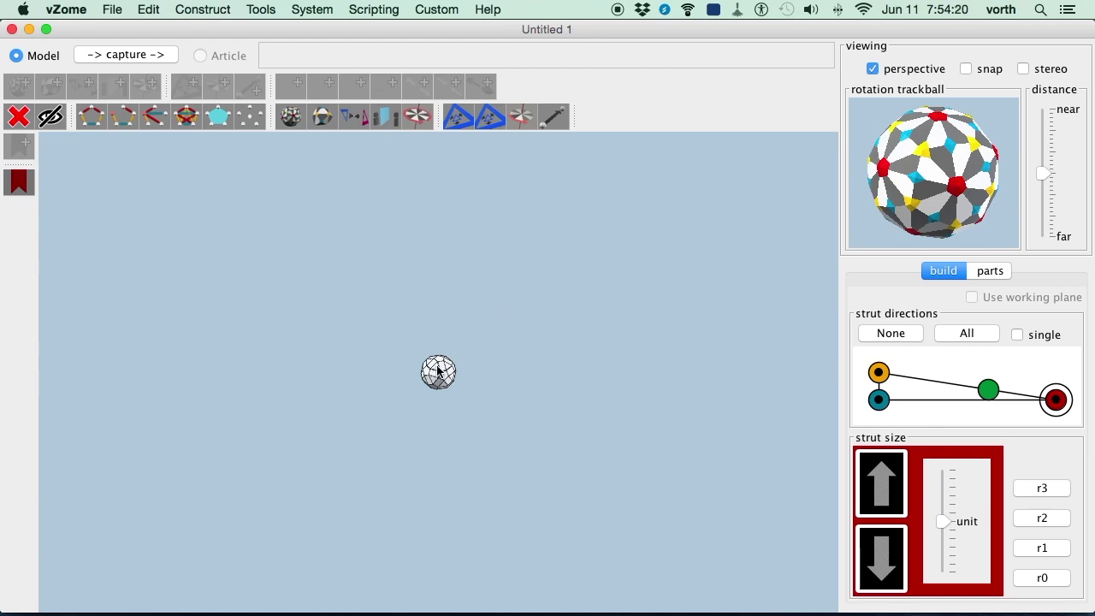
Step: Pull a red strut from the ball, apply Icosahedral Symmetry, and panel three balls into a triangle
drag(439, 371, 447, 257)
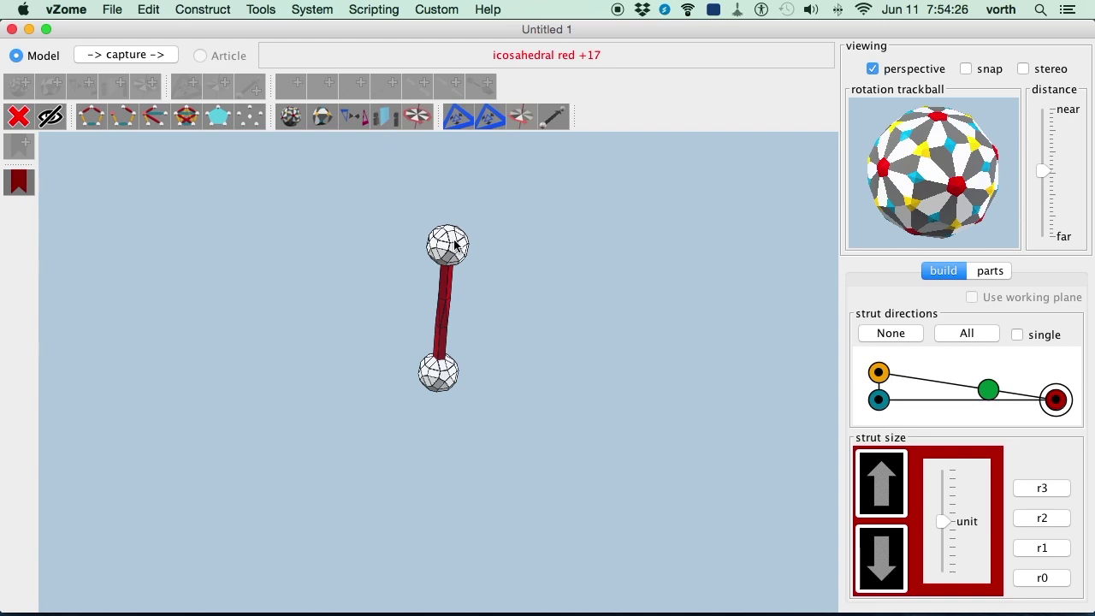
click(291, 117)
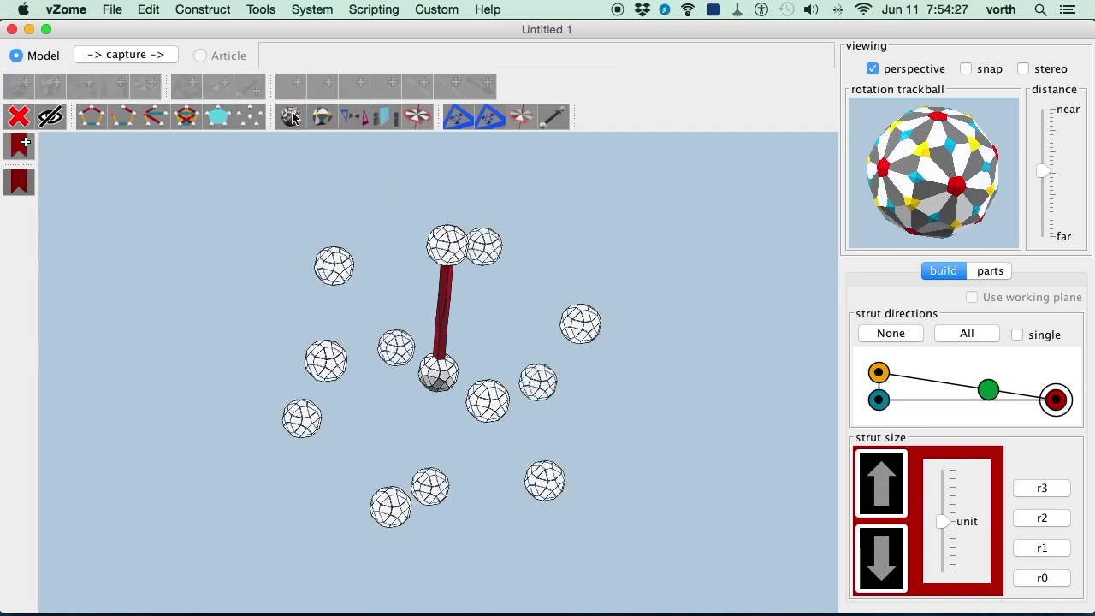
click(325, 359)
click(485, 400)
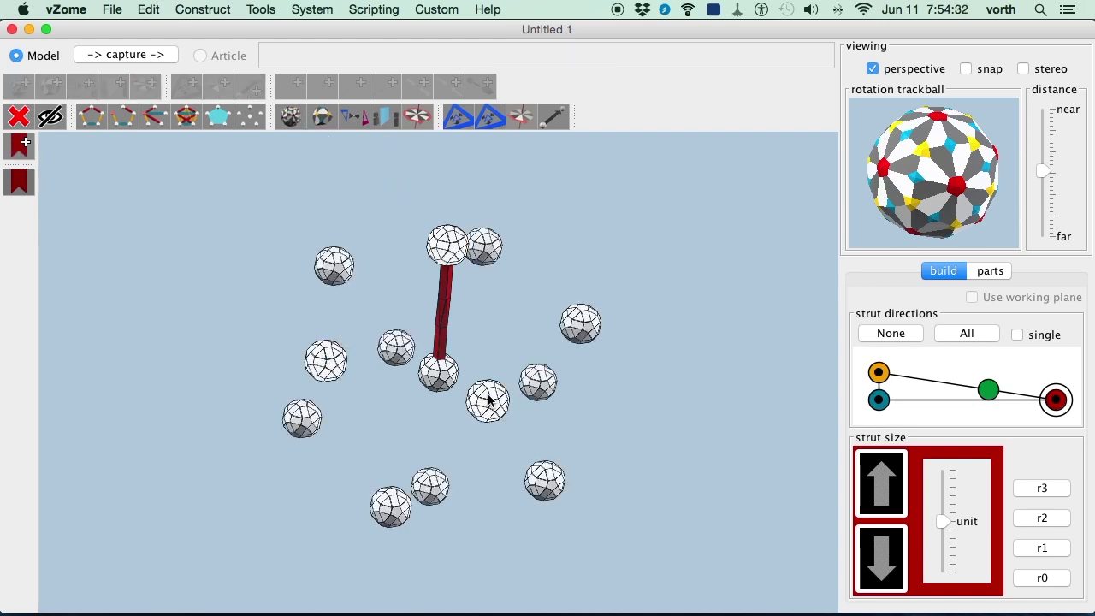
click(219, 117)
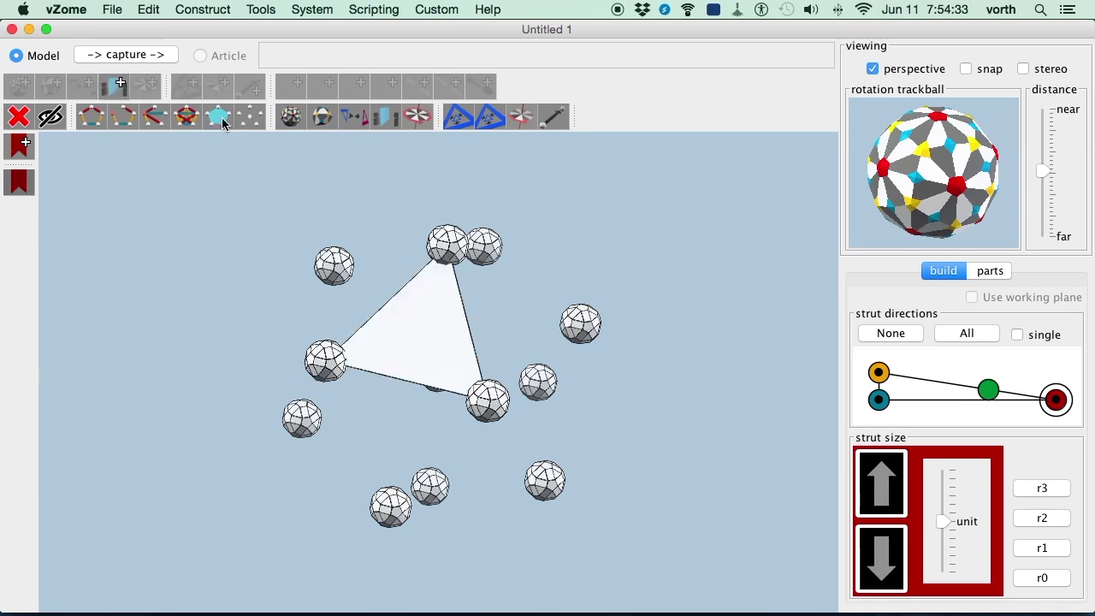
Step: Wrap all the balls in a Convex Hull of panels, deselect, and rotate the icosahedron
click(295, 119)
click(618, 206)
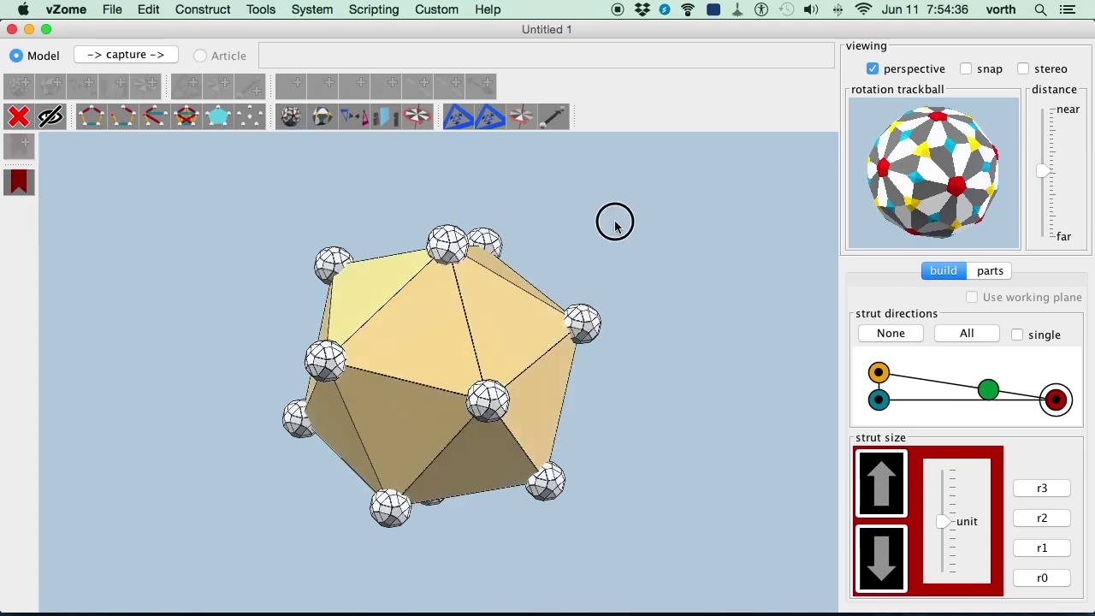
drag(614, 224, 564, 210)
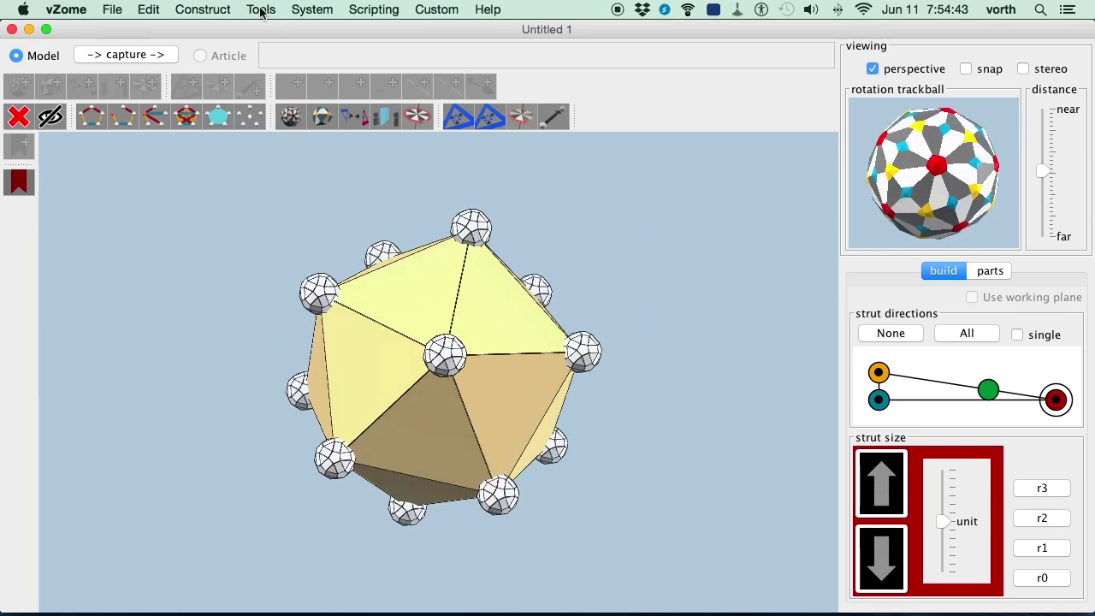
Step: Validate the paneled surface, then reveal and delete the hidden vertex balls, leaving only panels
click(262, 11)
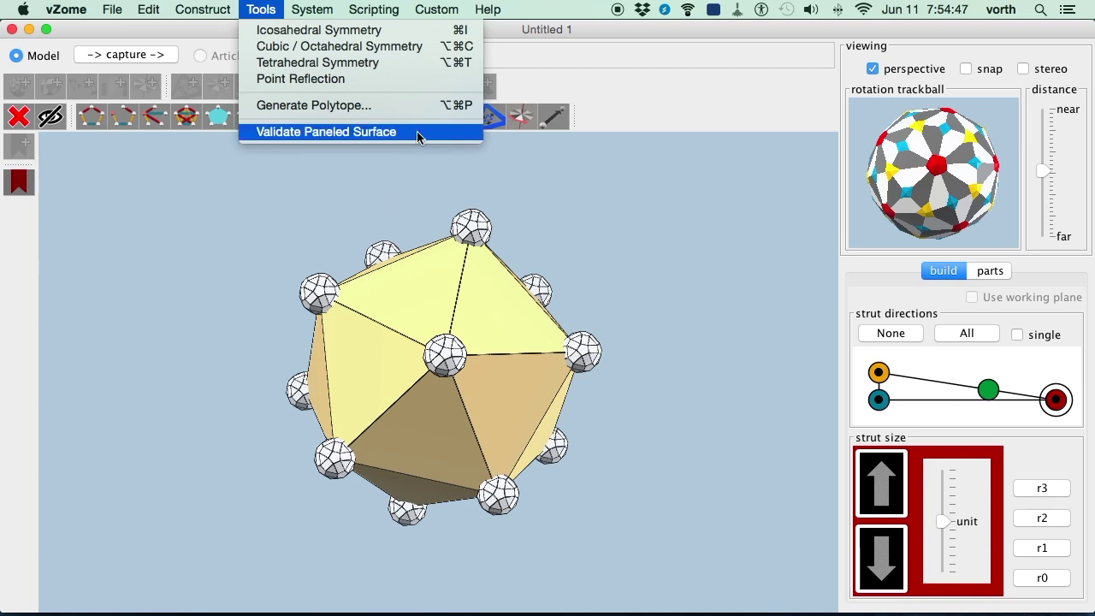
click(417, 131)
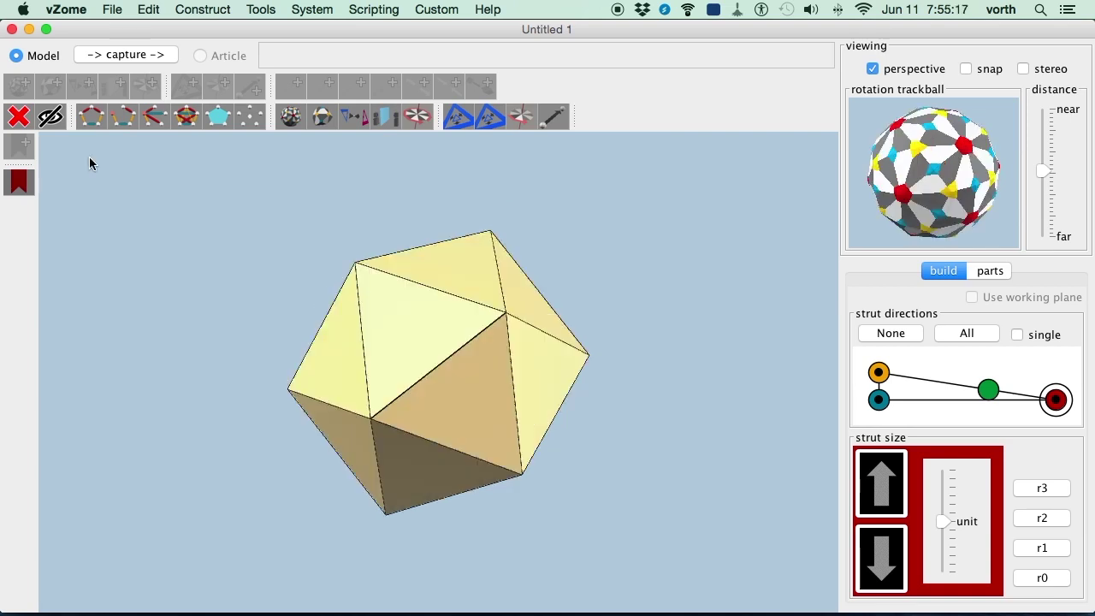
click(50, 117)
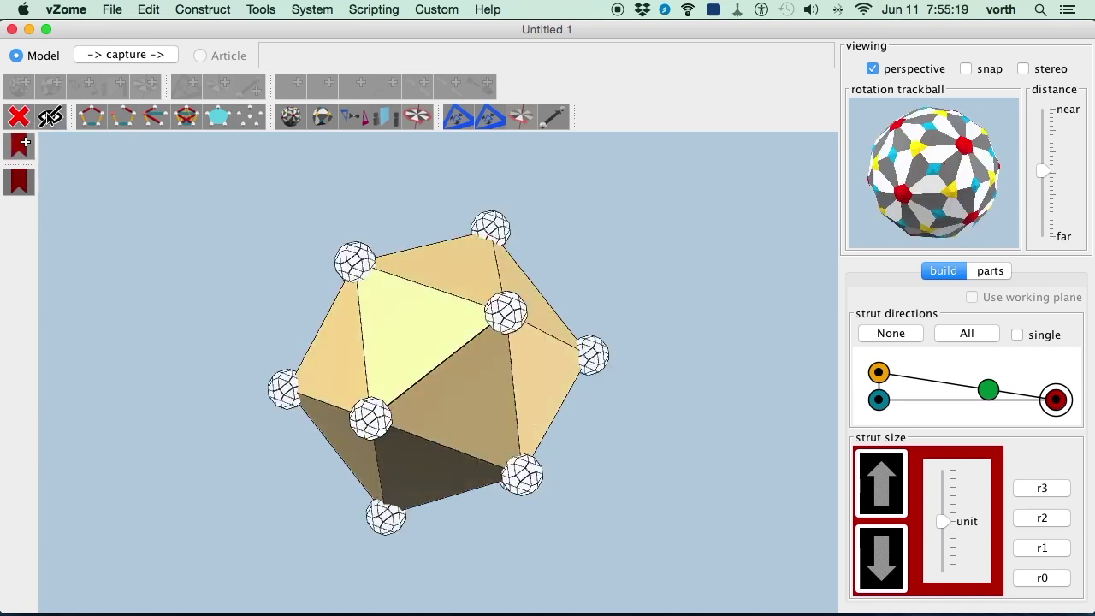
click(19, 118)
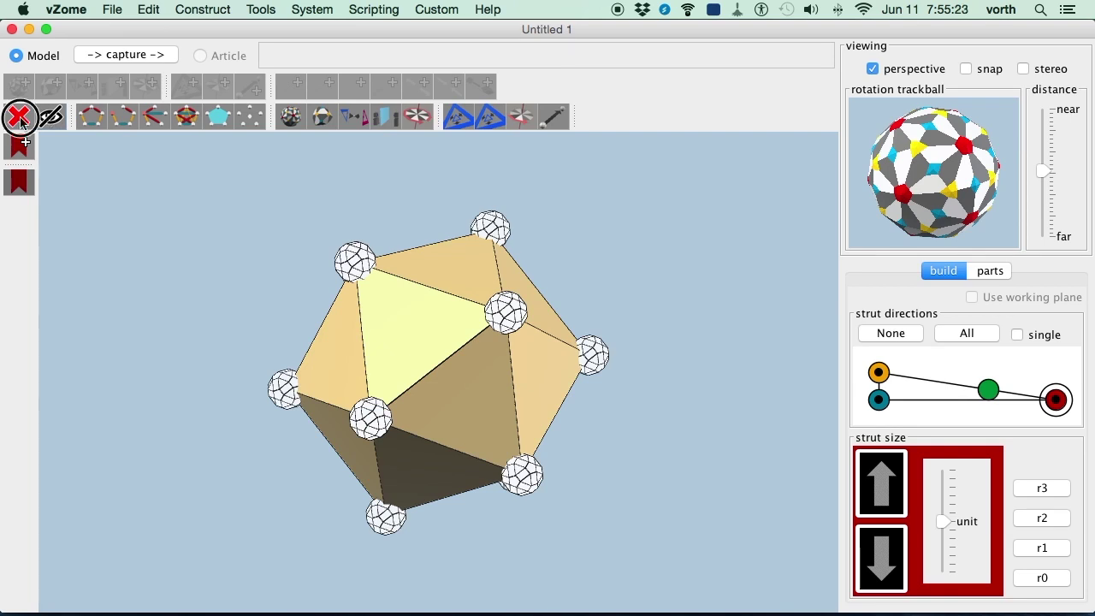
drag(285, 264, 549, 255)
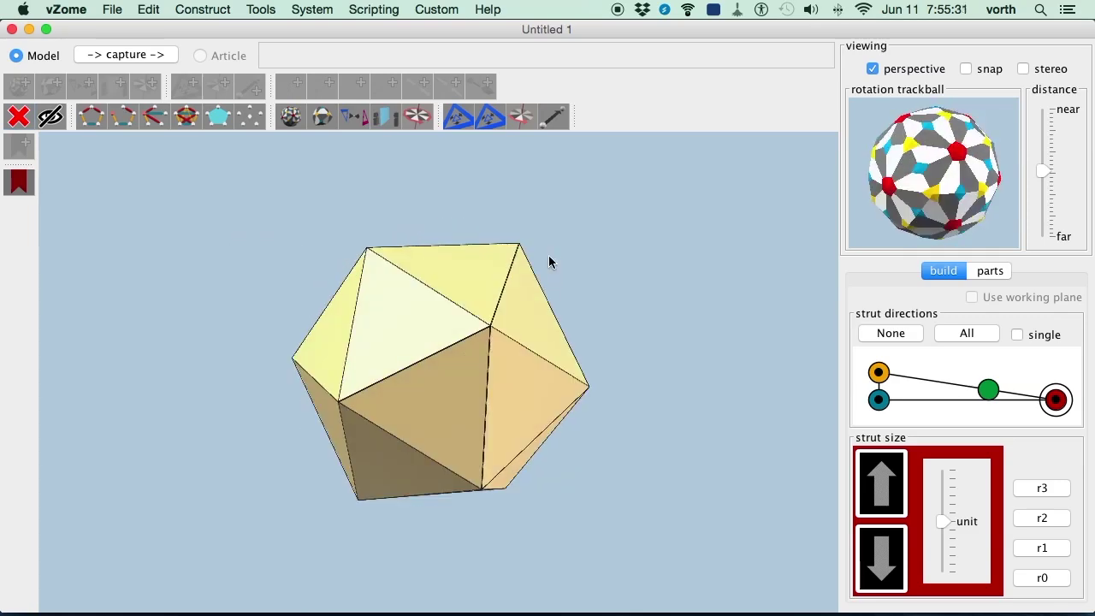
drag(595, 278, 612, 291)
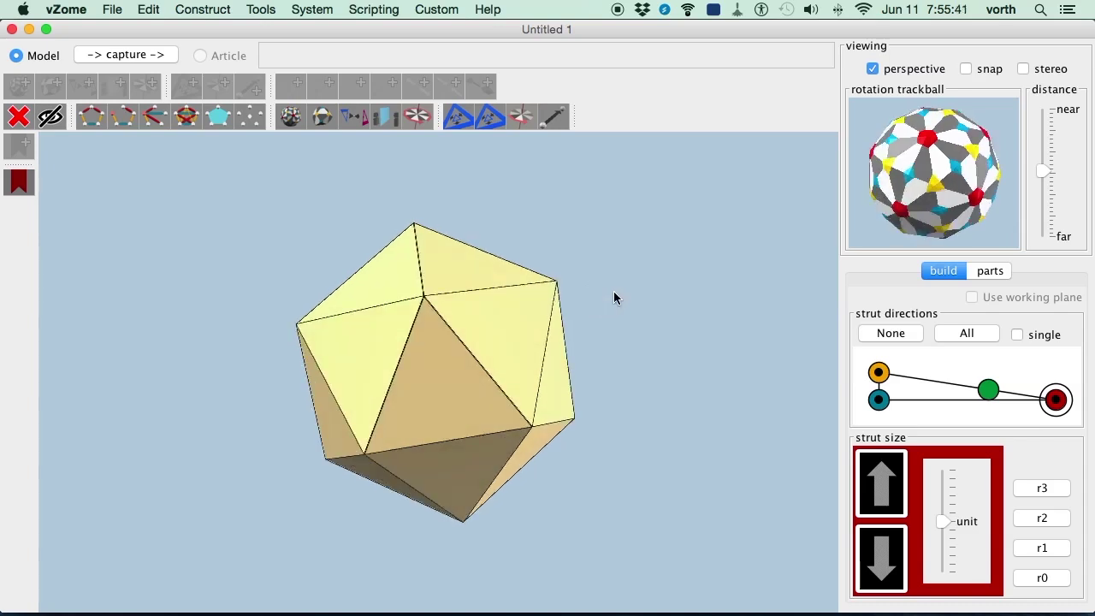
click(451, 366)
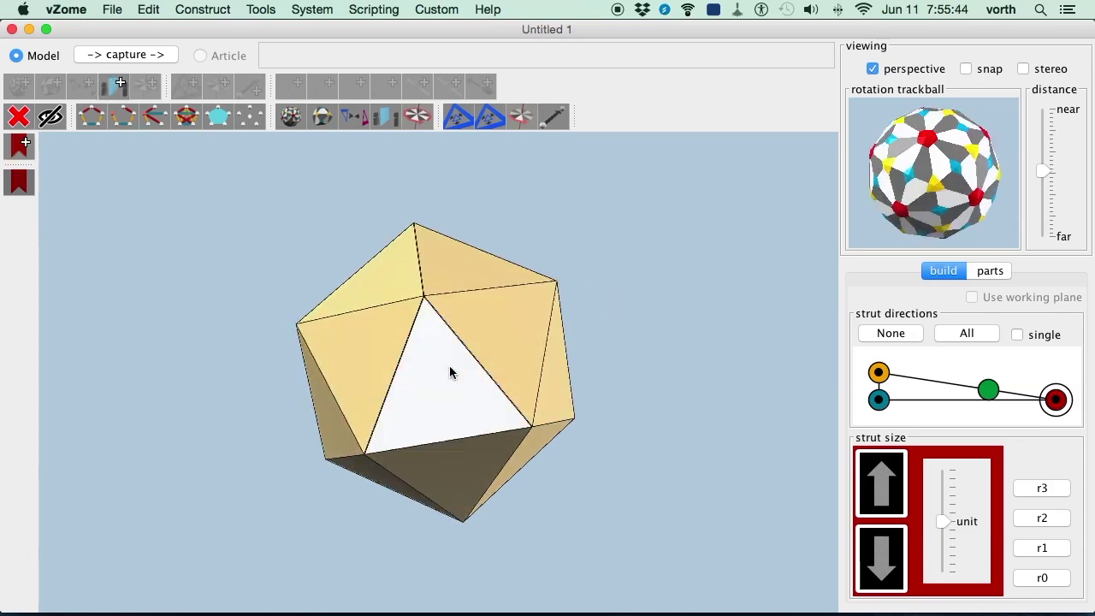
click(625, 357)
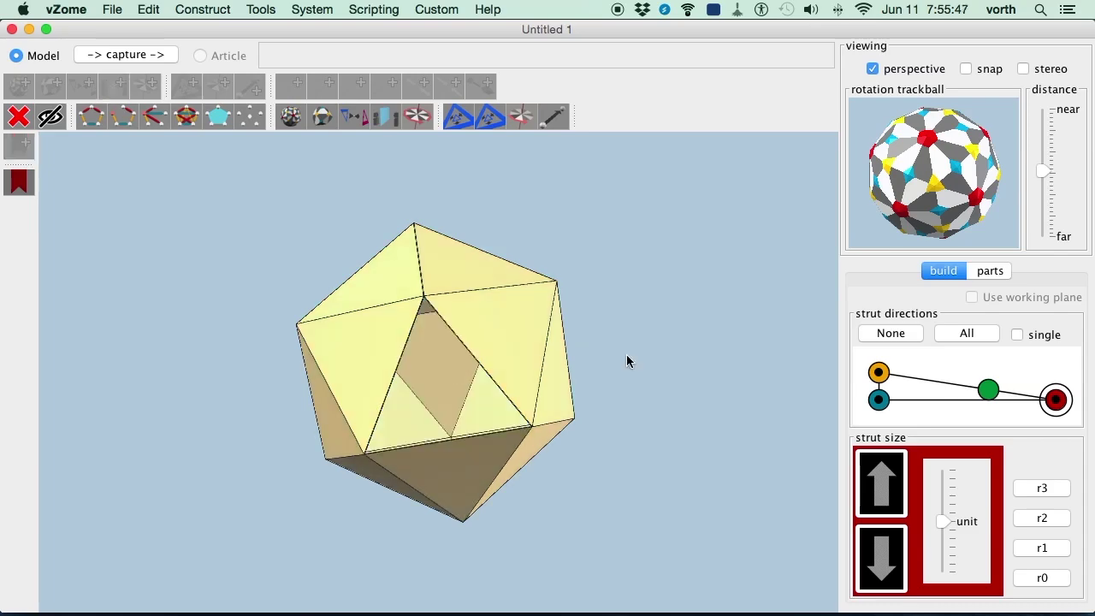
drag(626, 354, 597, 365)
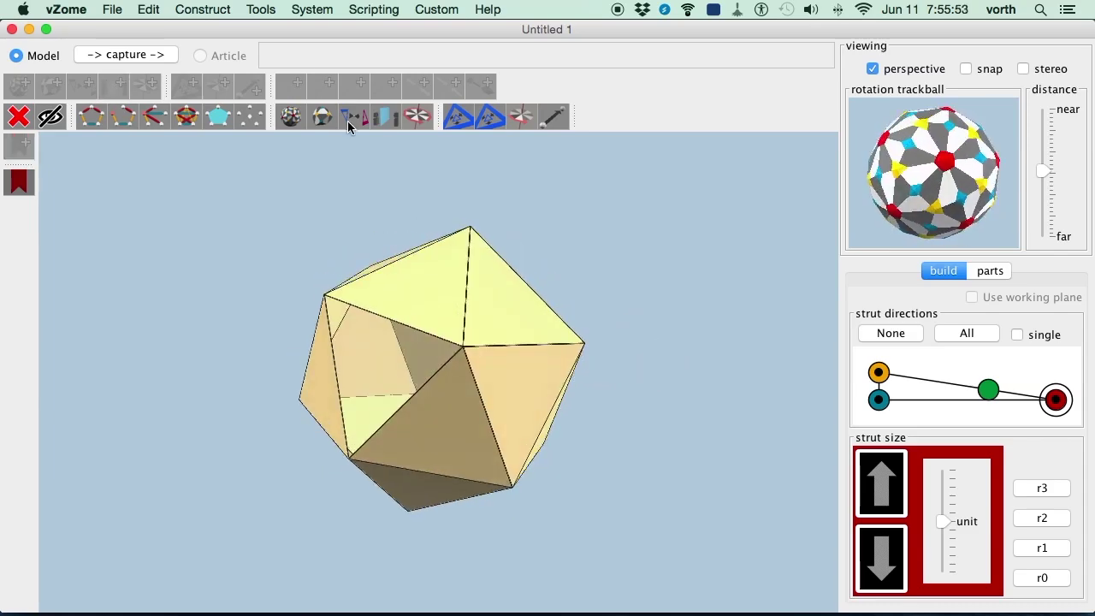
click(260, 10)
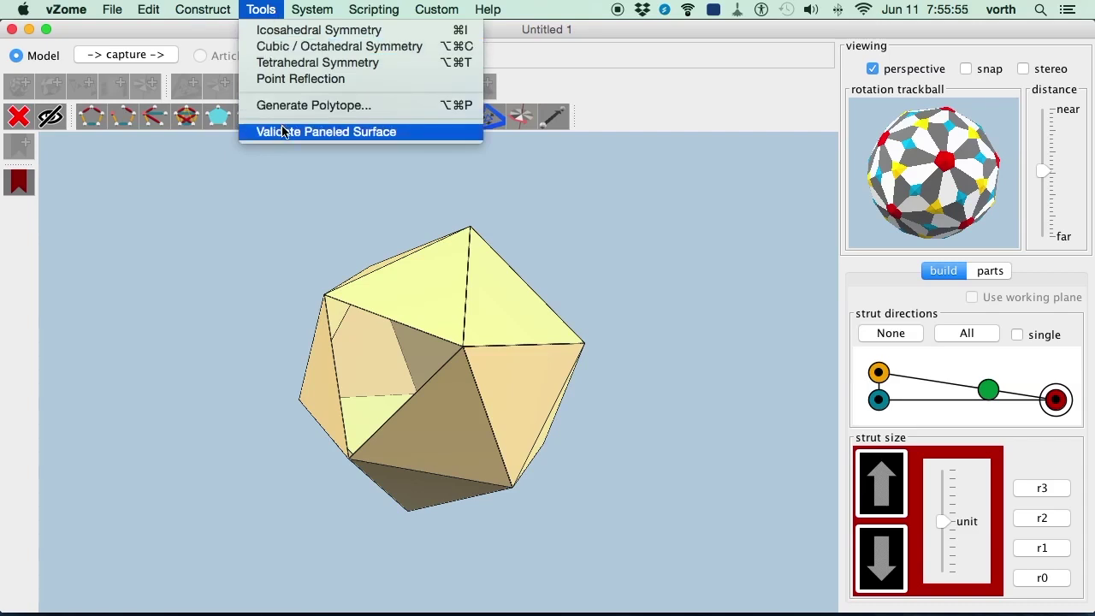
click(283, 132)
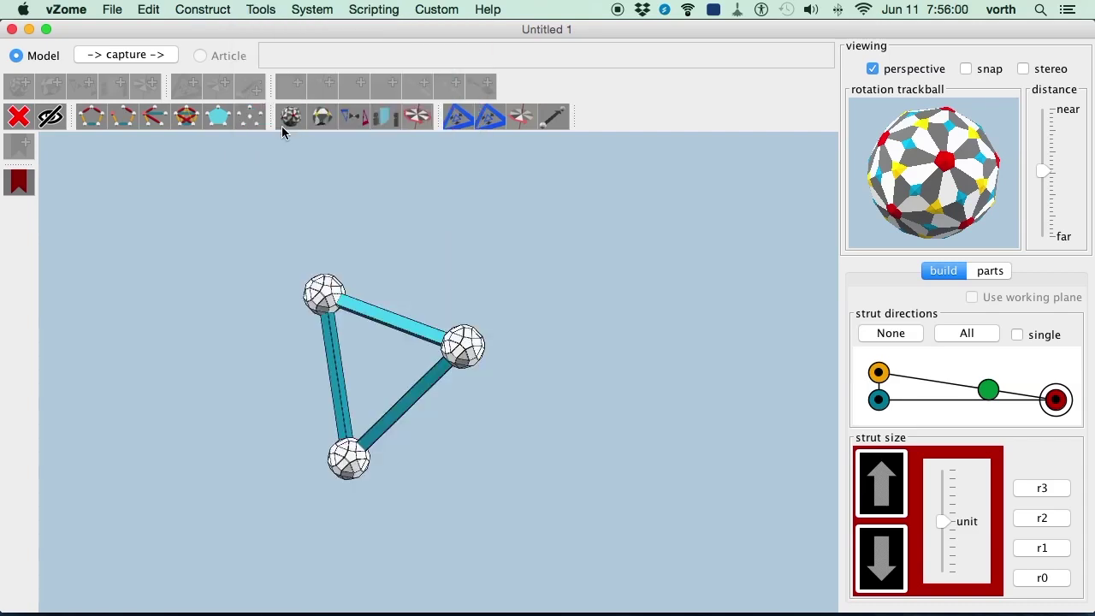
click(61, 120)
click(225, 247)
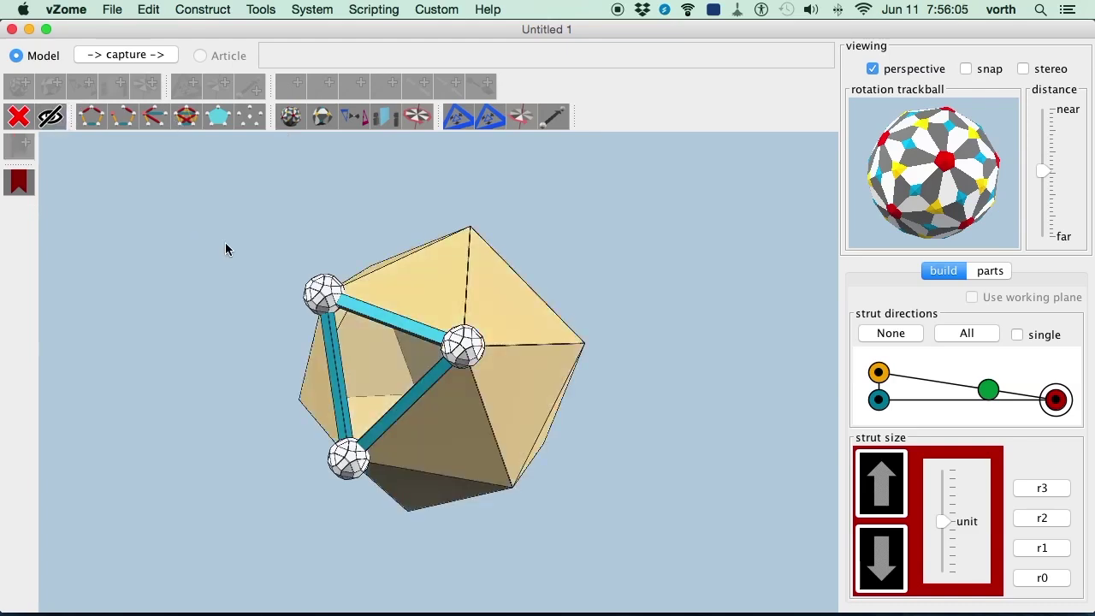
drag(225, 247, 268, 244)
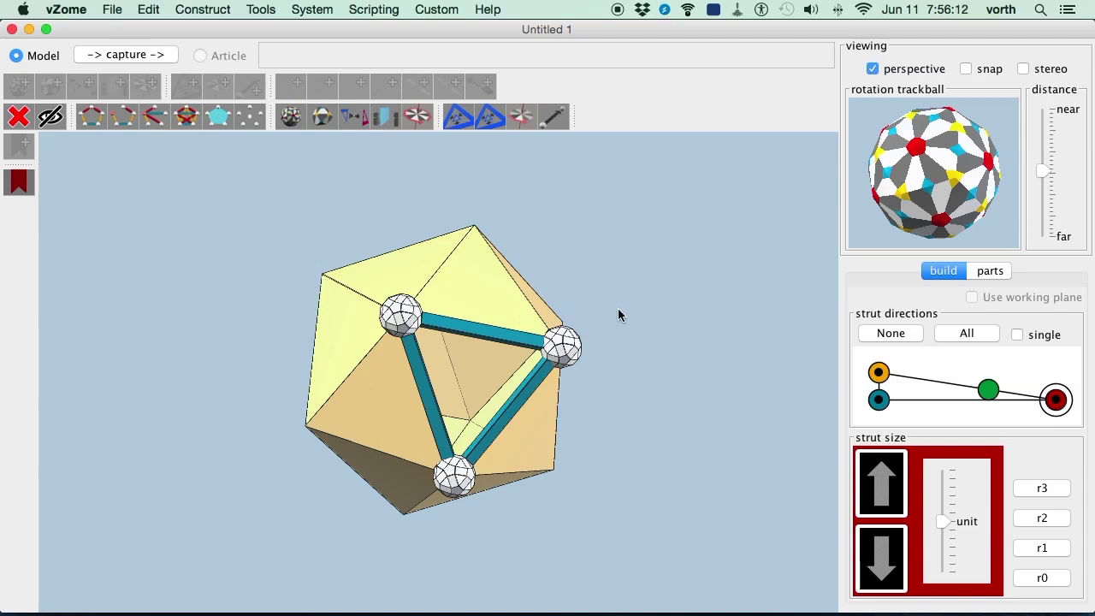
drag(598, 257, 616, 263)
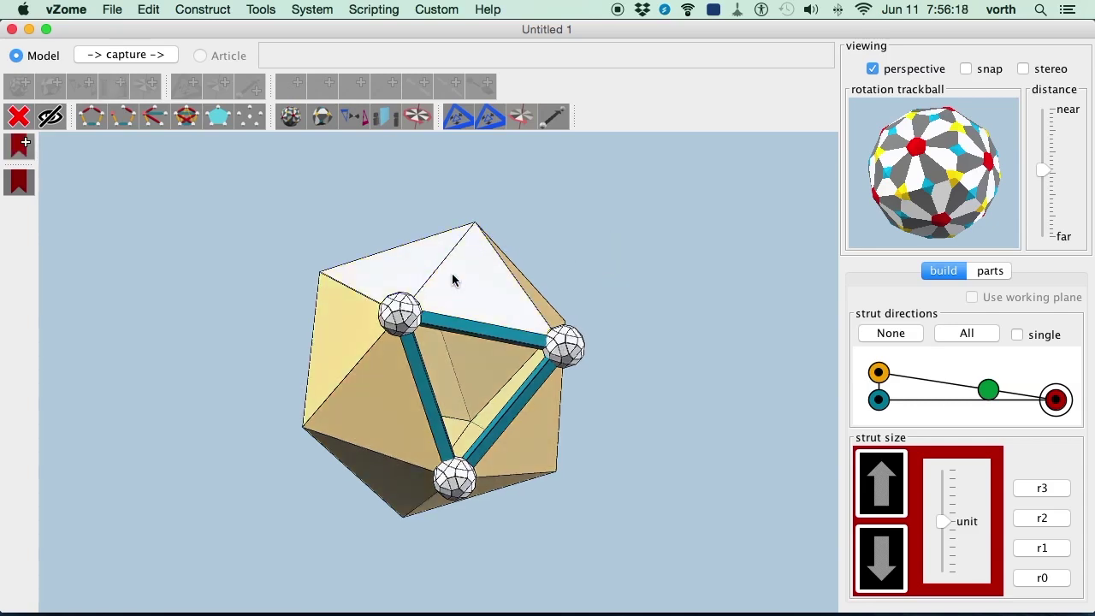
click(473, 329)
click(418, 371)
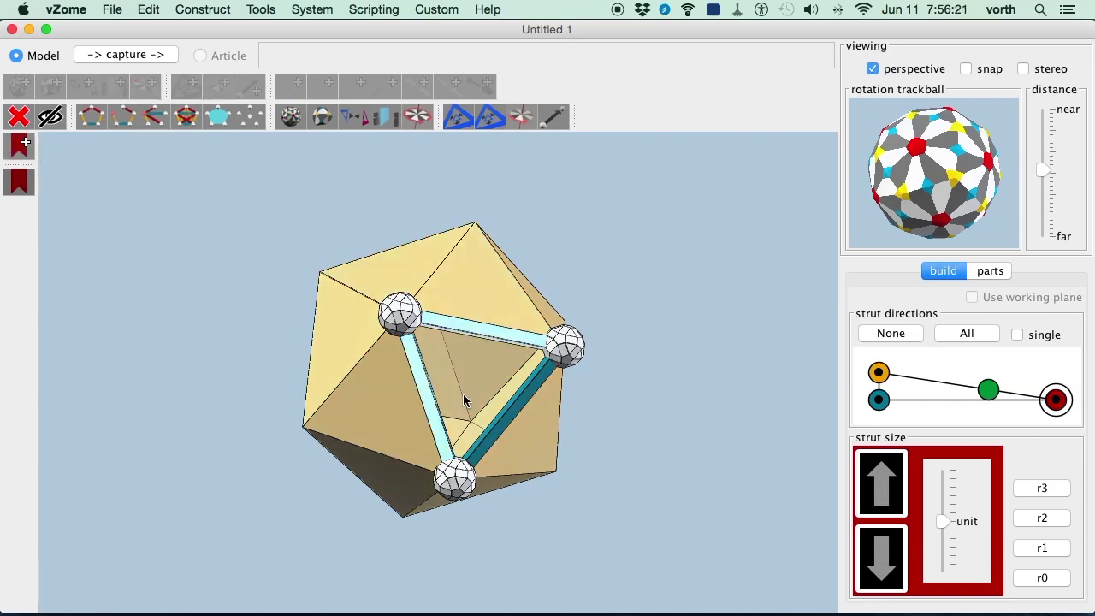
click(515, 403)
click(558, 266)
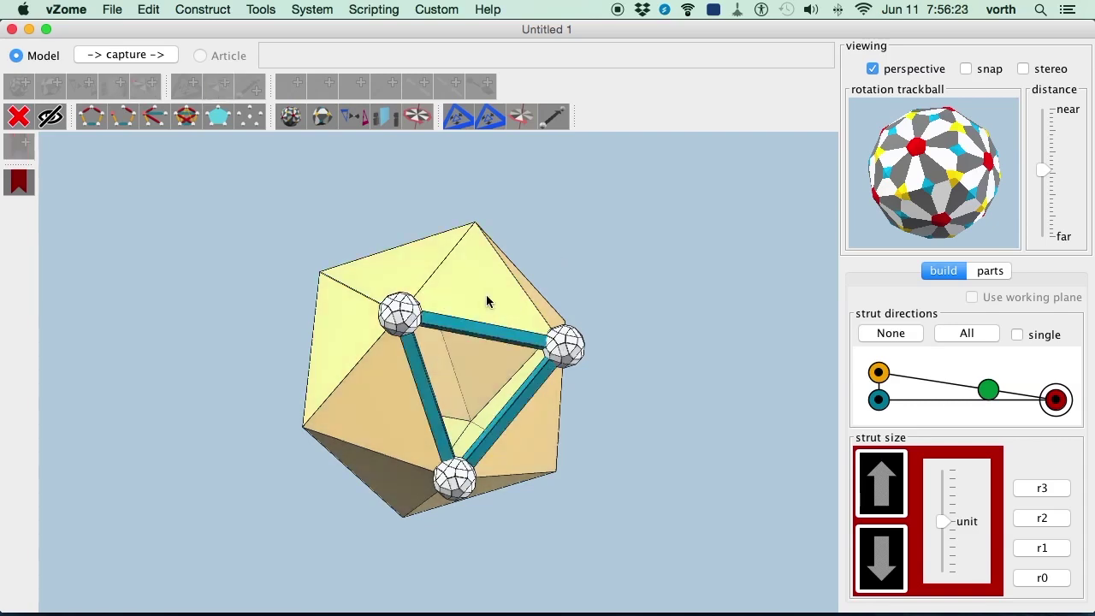
click(482, 293)
click(405, 378)
click(516, 435)
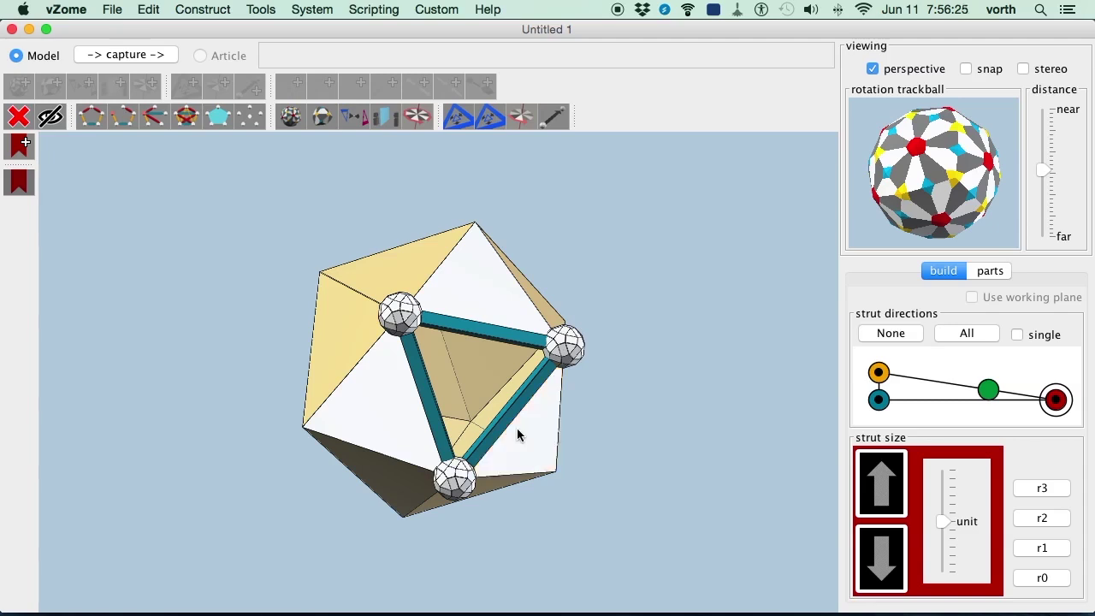
key(super+z)
Step: Undo back to the single first triangle panel and clear the selection
key(super+shift+z)
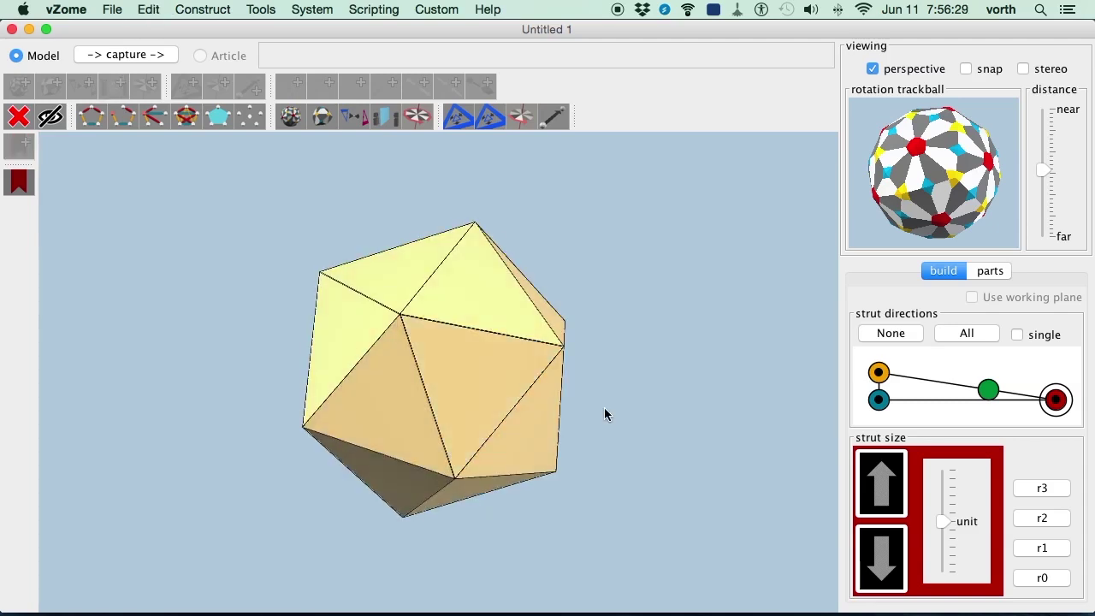
key(super+z)
key(super+shift+z)
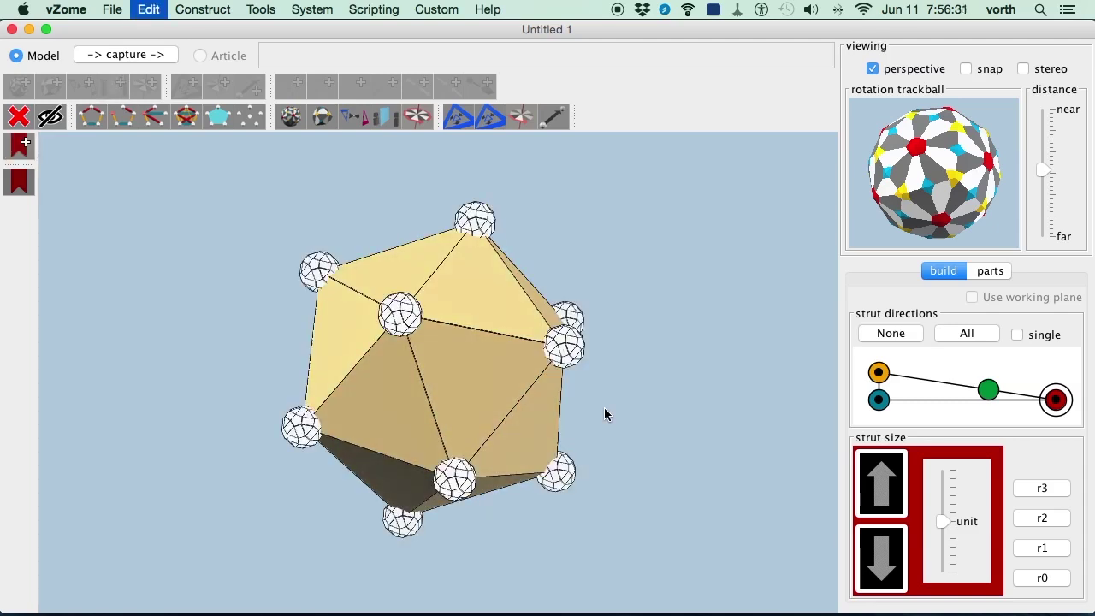
key(super+z)
key(super+z)
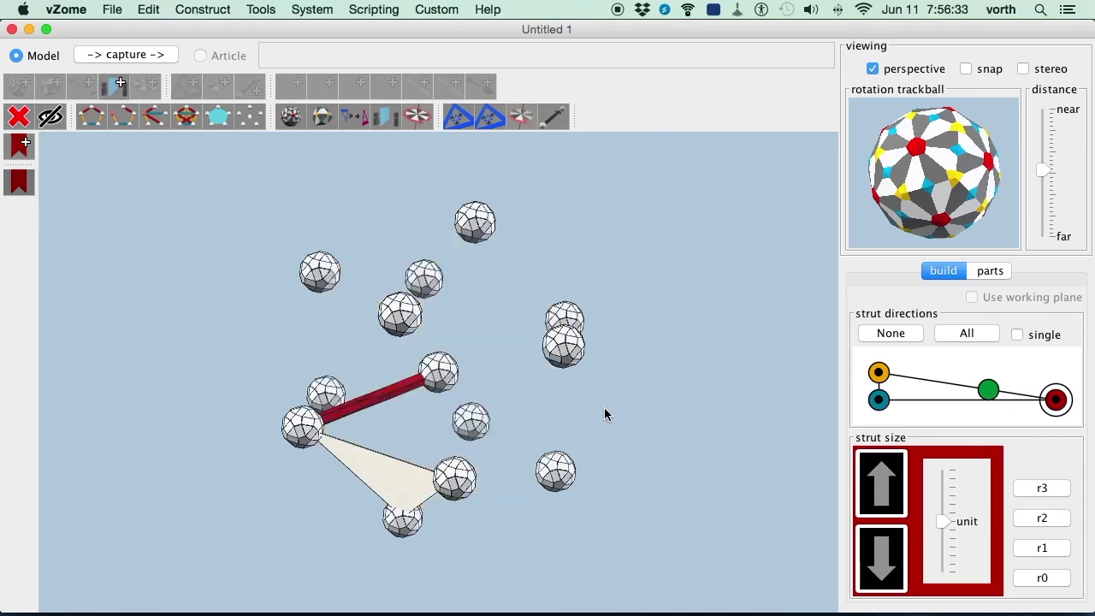
key(super+z)
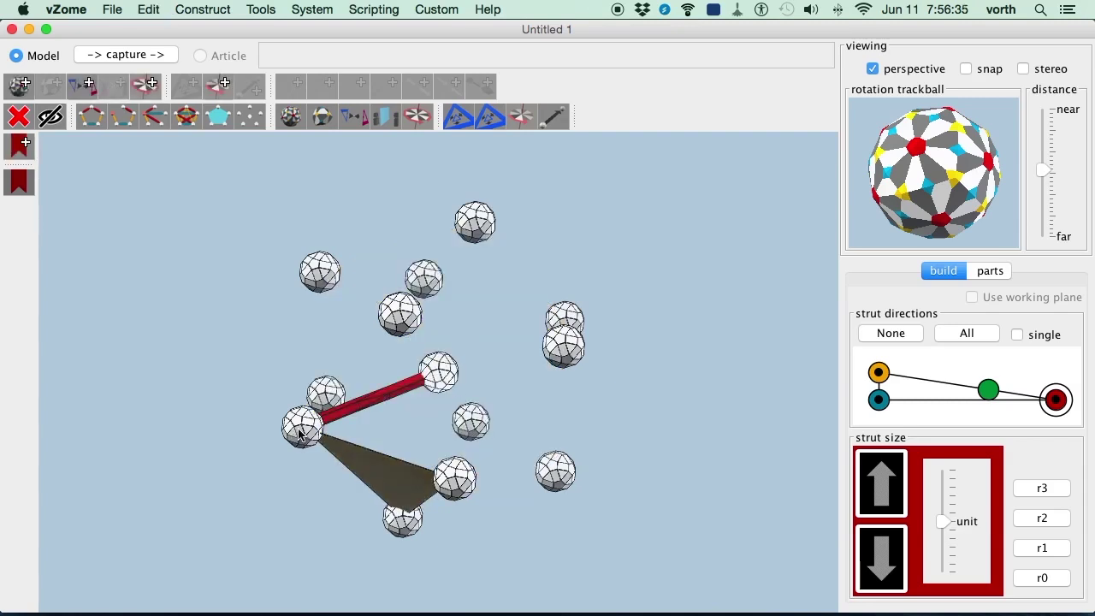
Step: Make a new triangle panel from the balls, repeat it with Icosahedral Symmetry, and recheck the surface
click(393, 448)
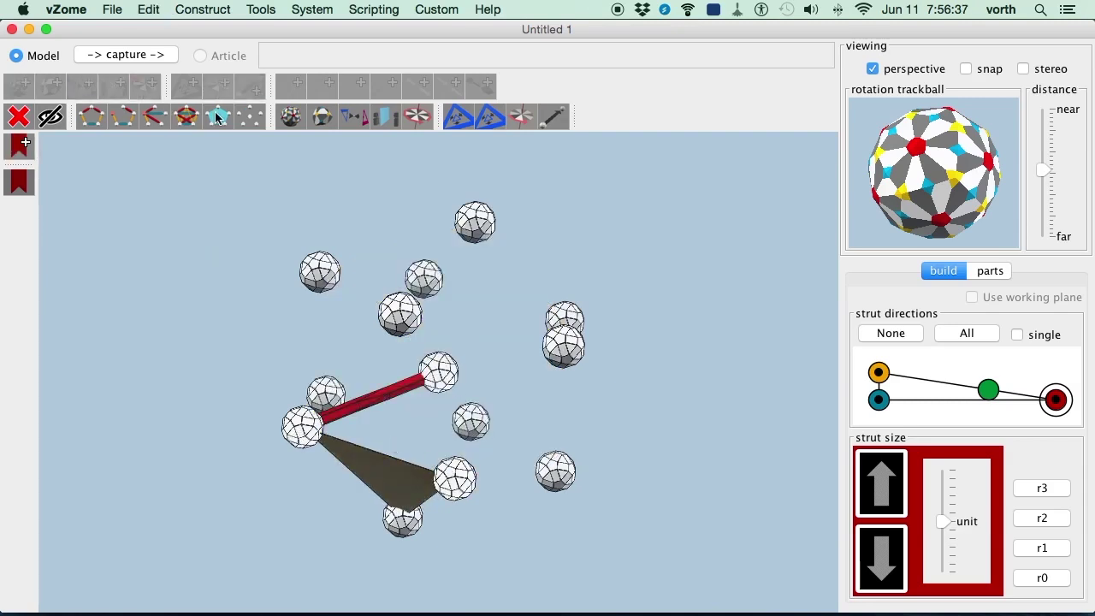
key(super+y)
drag(171, 286, 314, 136)
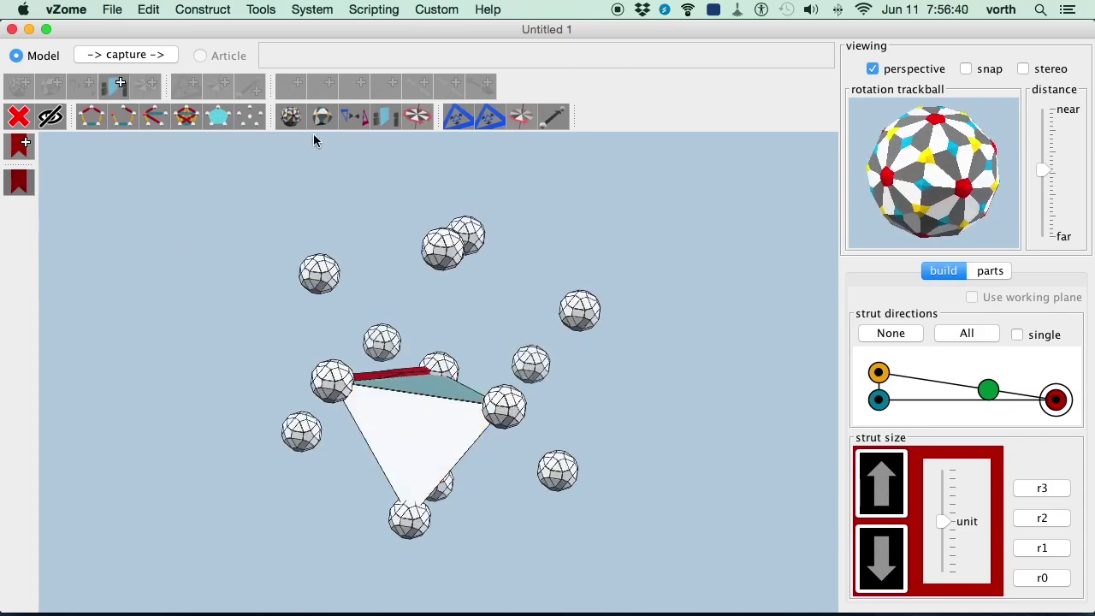
click(292, 116)
click(658, 211)
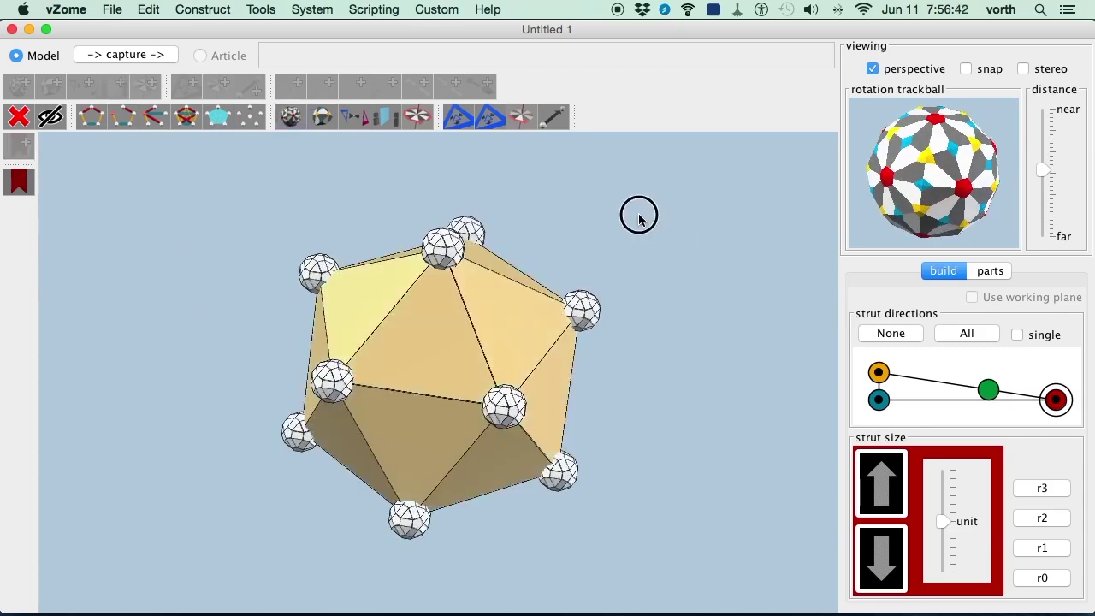
drag(640, 214, 261, 24)
click(260, 10)
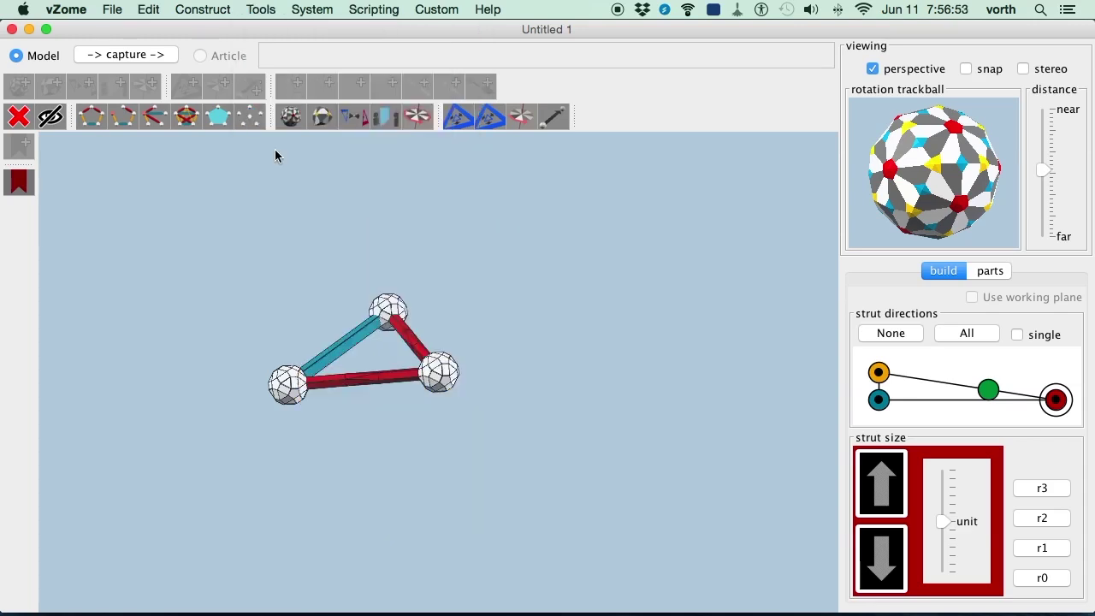
Step: Show the hidden icosahedron panels, then select and hide the faulty front panel
drag(183, 163, 207, 248)
click(53, 115)
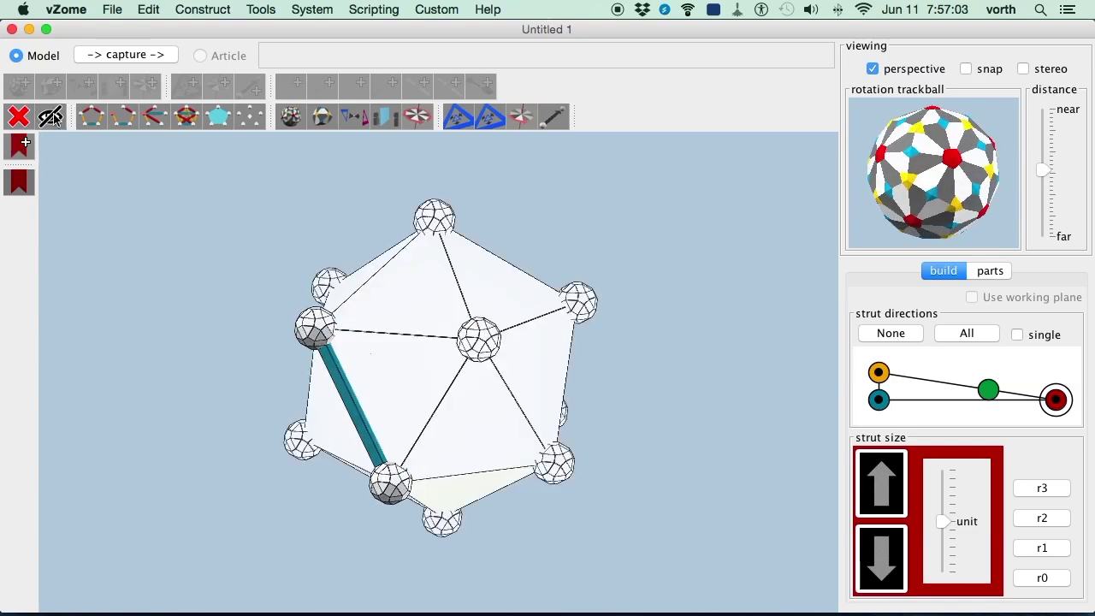
click(192, 185)
click(387, 335)
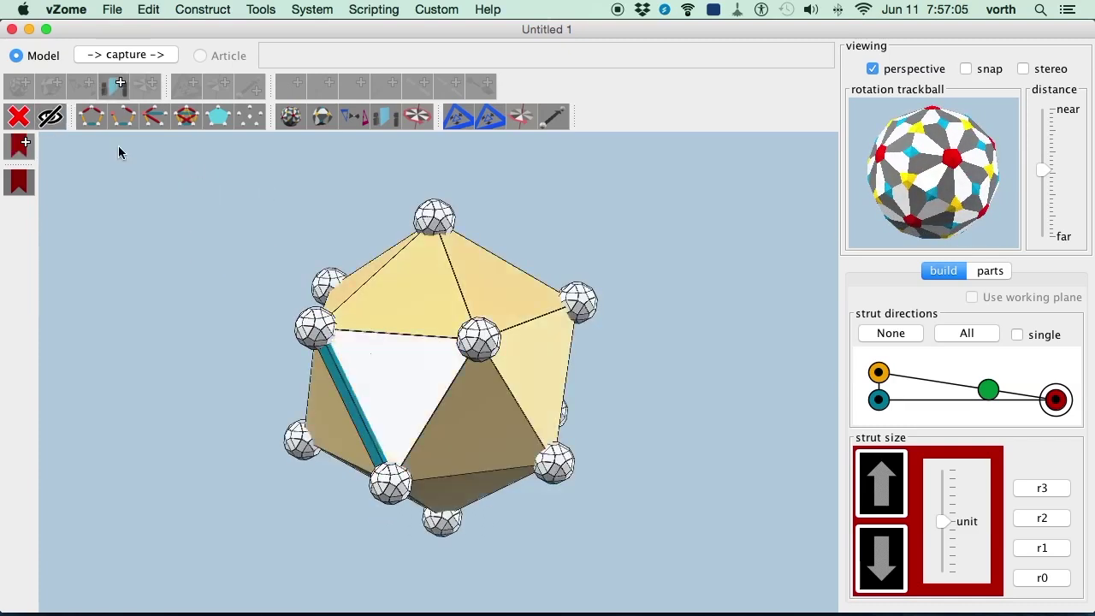
click(51, 116)
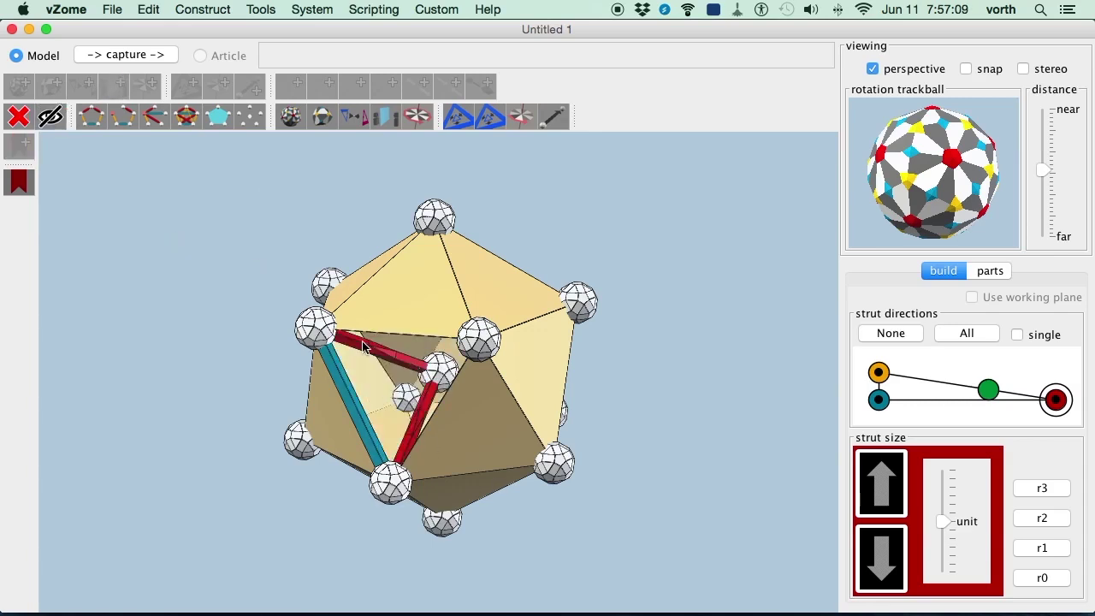
Step: Fill the gap with a new triangle panel across its corner balls
click(316, 327)
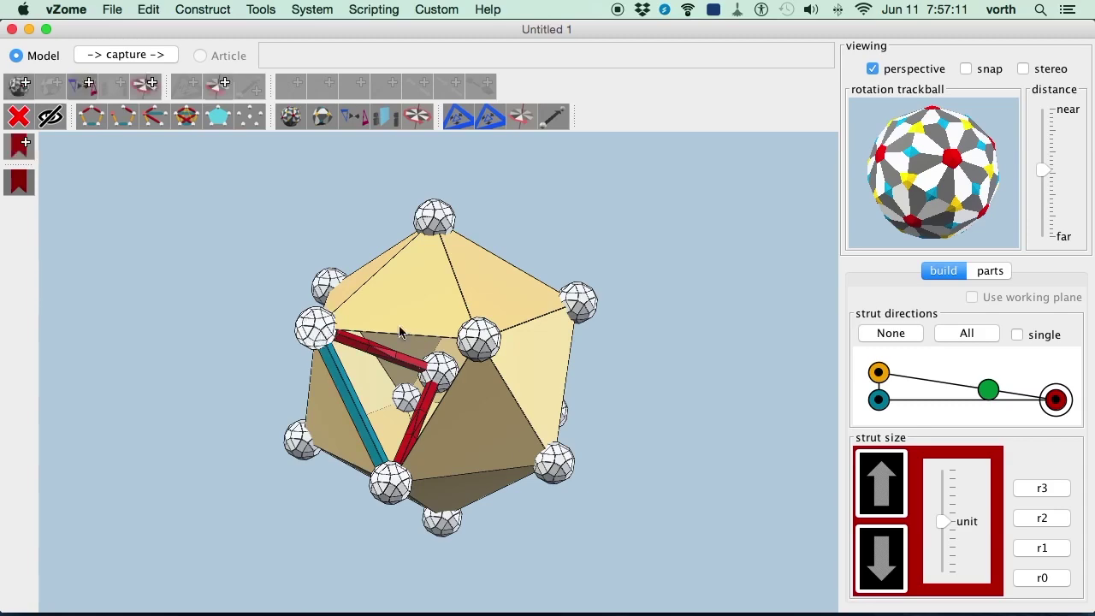
click(386, 483)
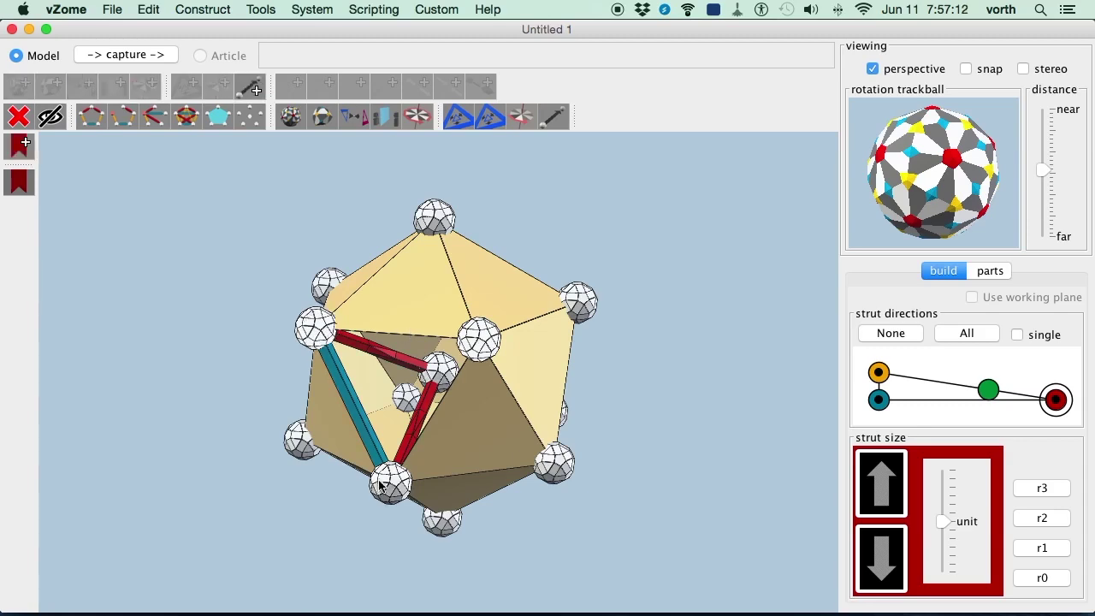
click(208, 114)
drag(231, 191, 249, 245)
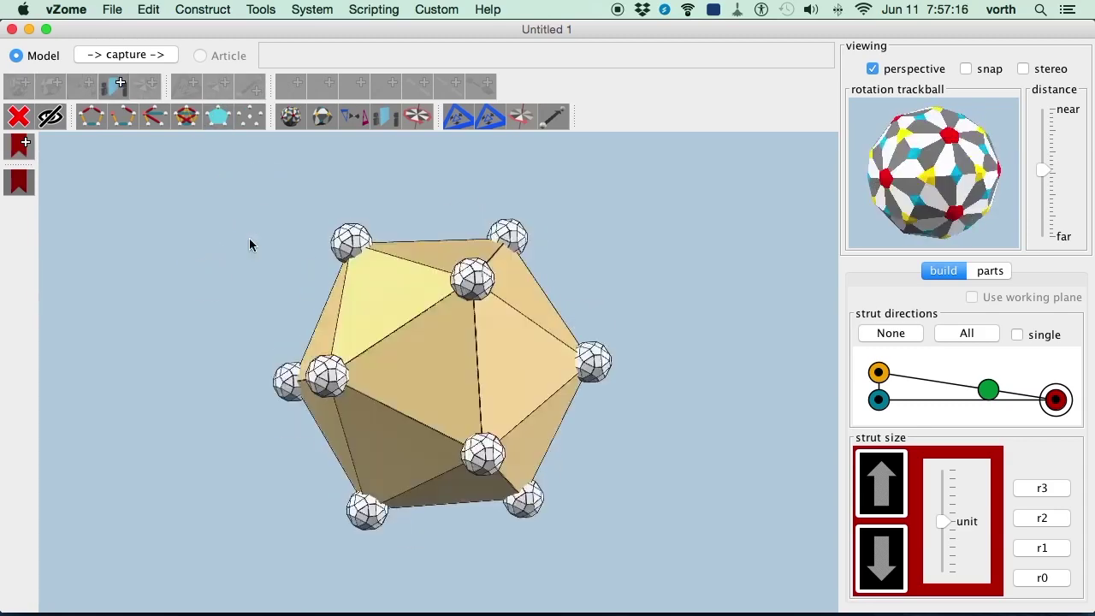
Step: Run Validate Paneled Surface on the icosahedron and rotate it to inspect
click(260, 10)
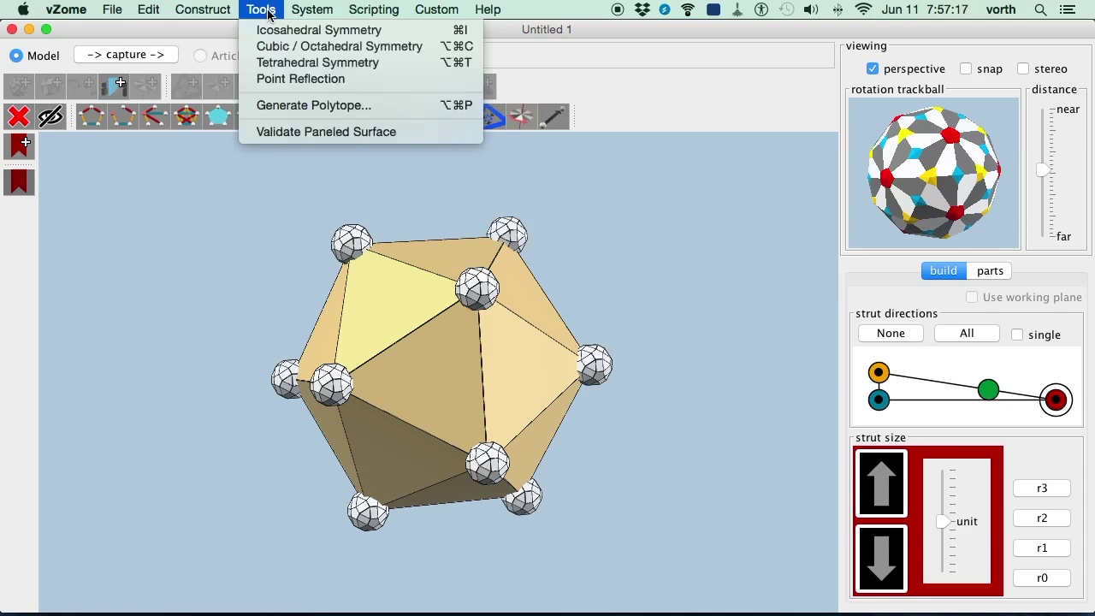
click(295, 134)
drag(294, 137, 487, 318)
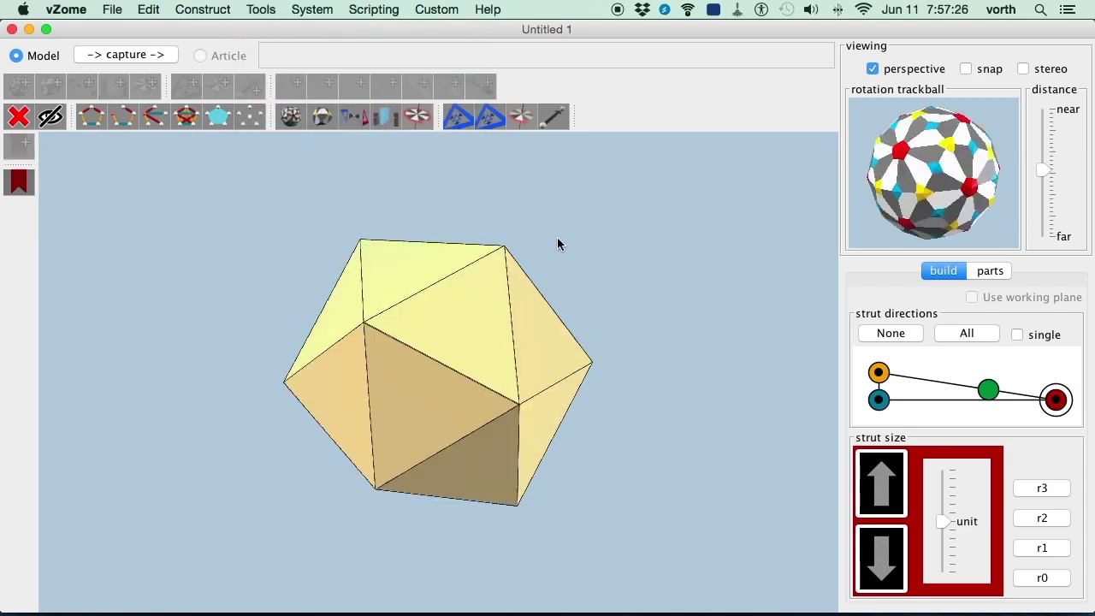
Step: Switch to Untitled 2, turn it to show the purple panel, and validate its paneled surface
key(super+grave)
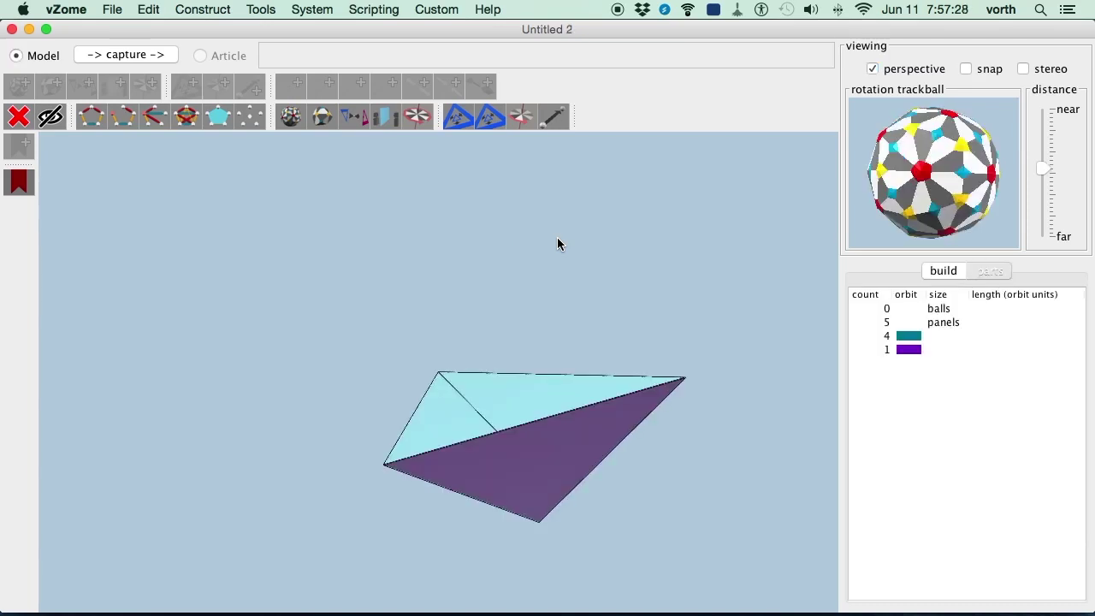
drag(533, 296, 540, 261)
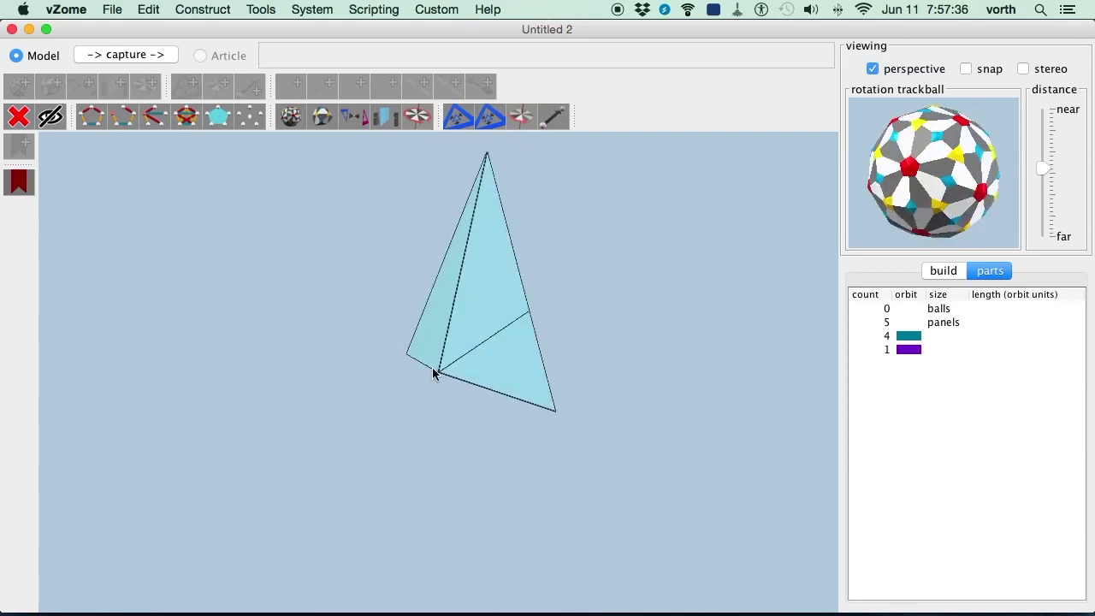
drag(612, 289, 328, 157)
click(261, 9)
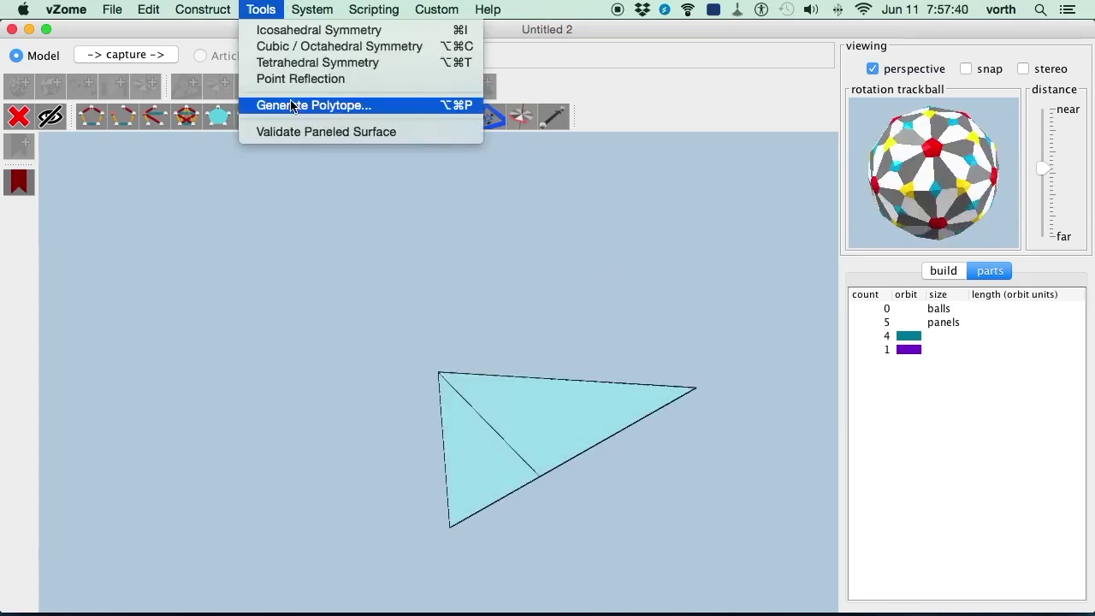
click(302, 131)
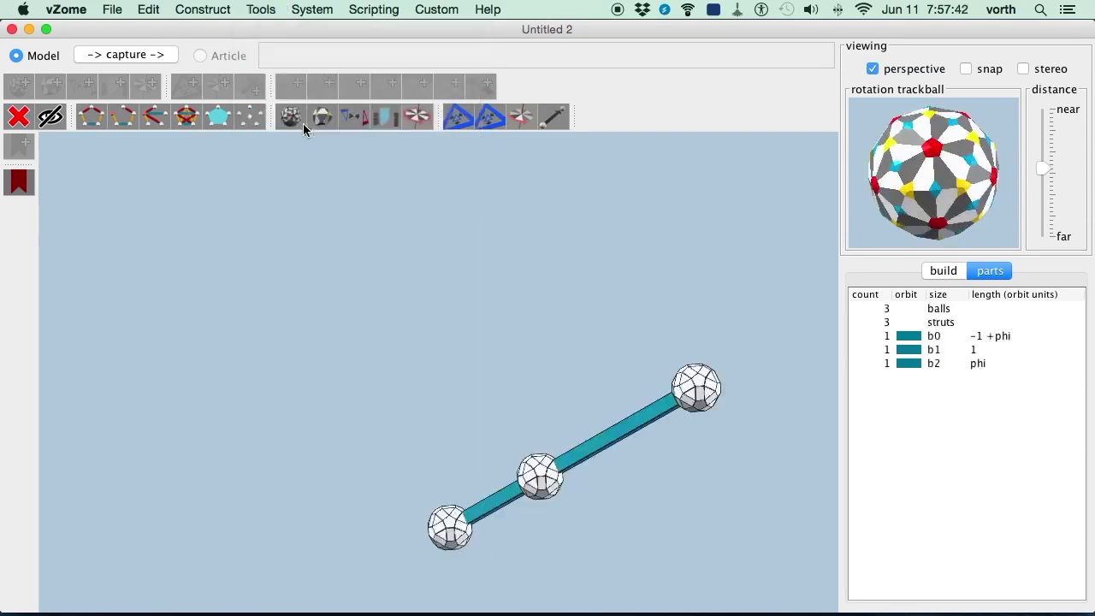
Step: Show the hidden panels again, rotate around the flagged edge, and delete its middle ball
click(53, 117)
click(592, 277)
drag(591, 276, 569, 233)
drag(658, 351, 682, 357)
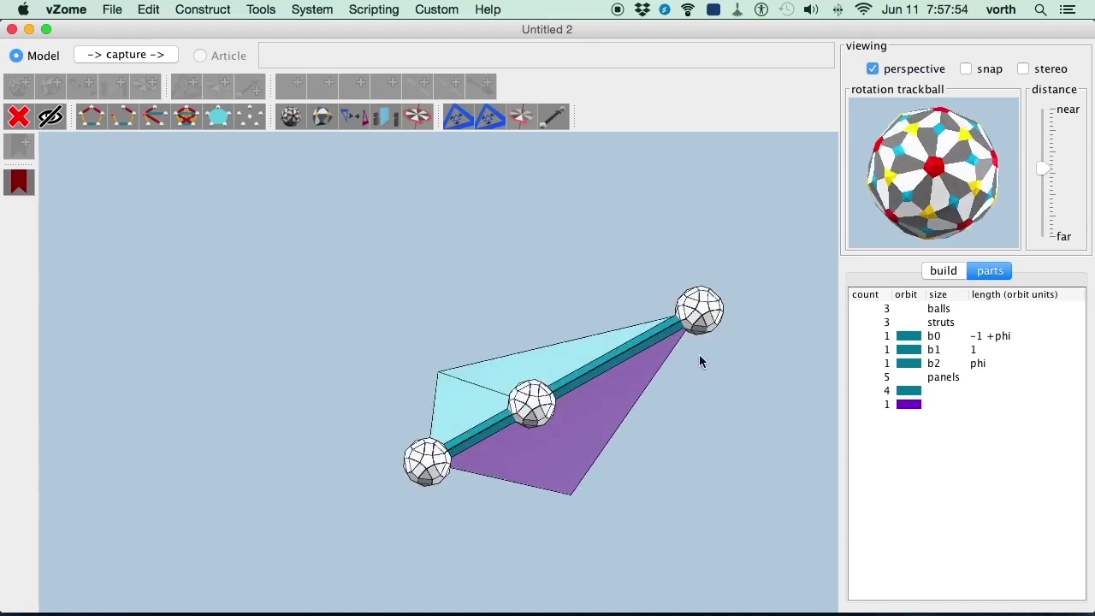
click(550, 411)
key(Delete)
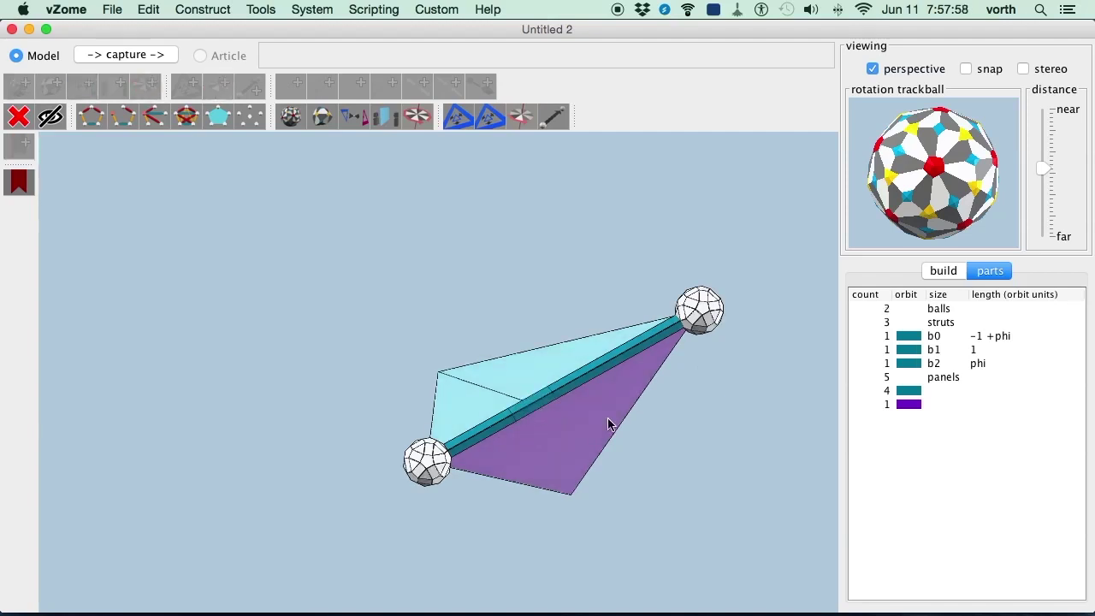
Step: Inspect the edge strut and surrounding purple and cyan panels, then return to the Untitled 1 icosahedron
click(543, 404)
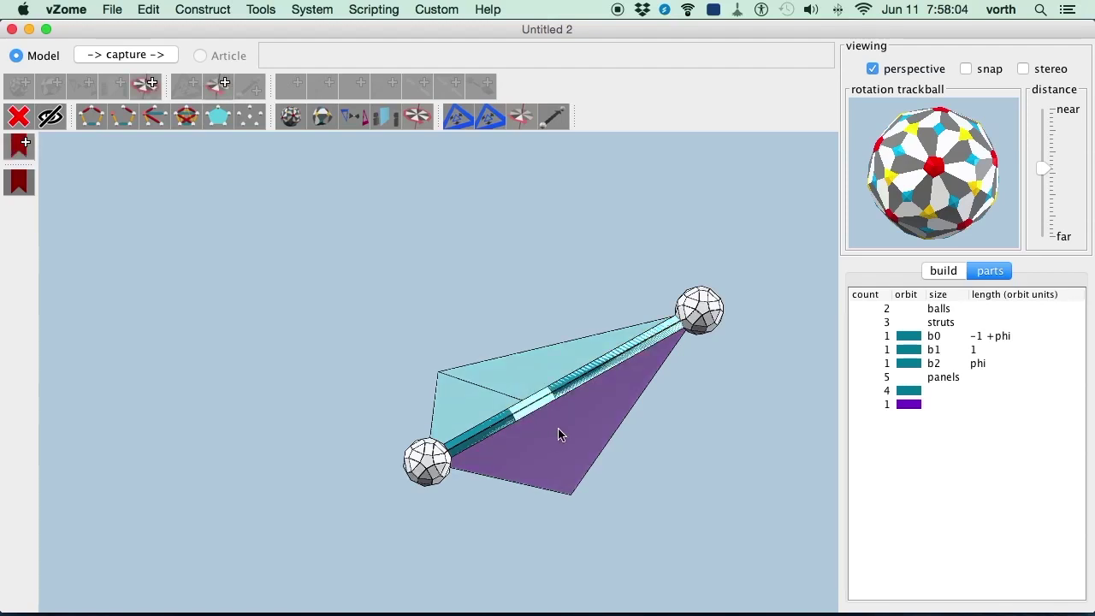
click(558, 433)
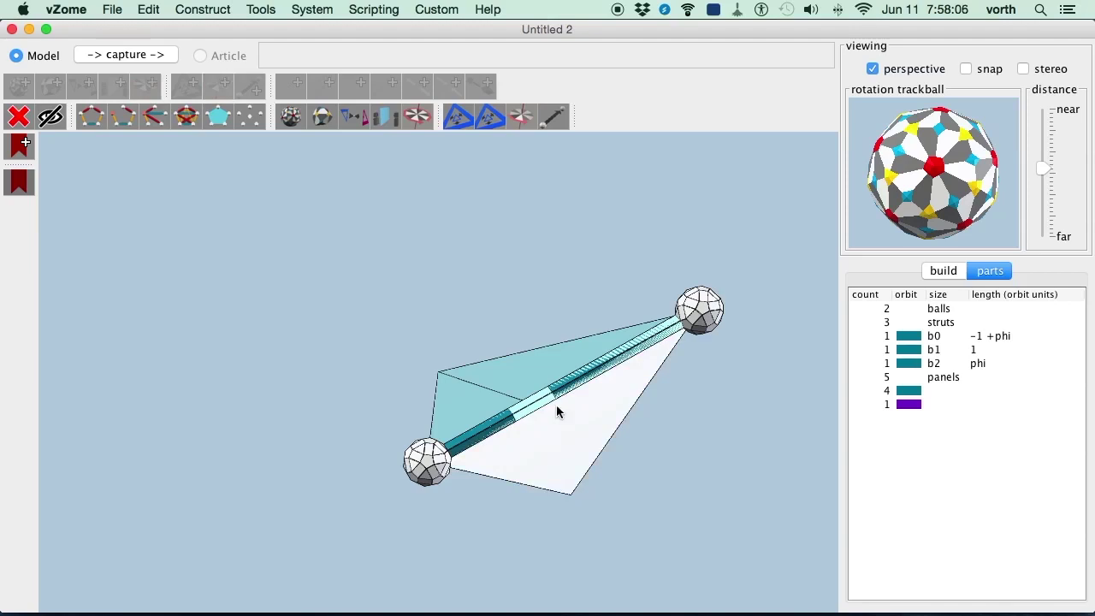
click(554, 291)
click(574, 384)
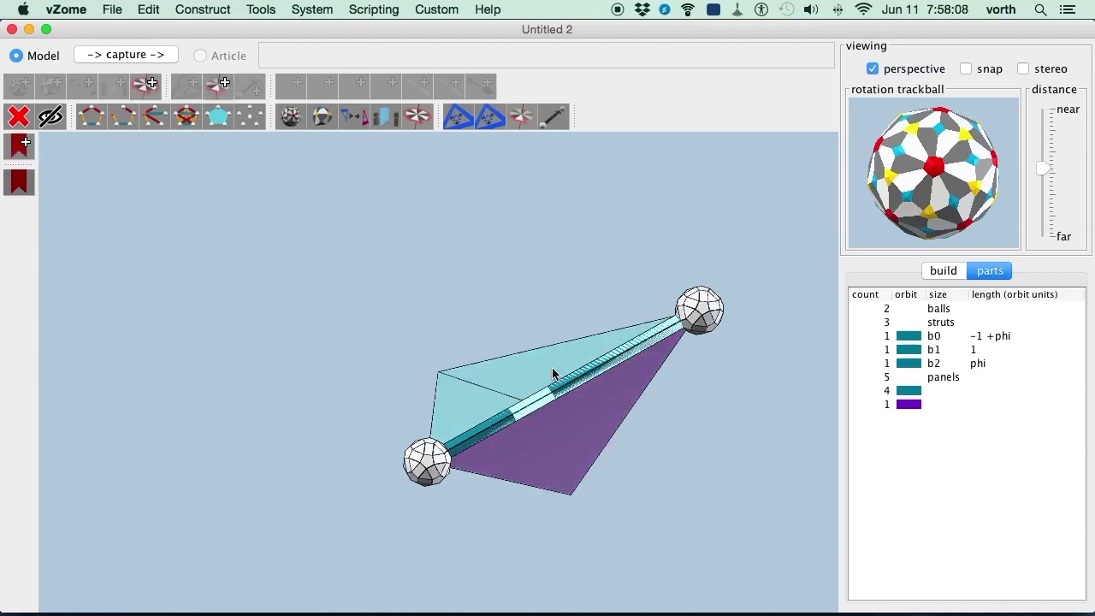
click(559, 386)
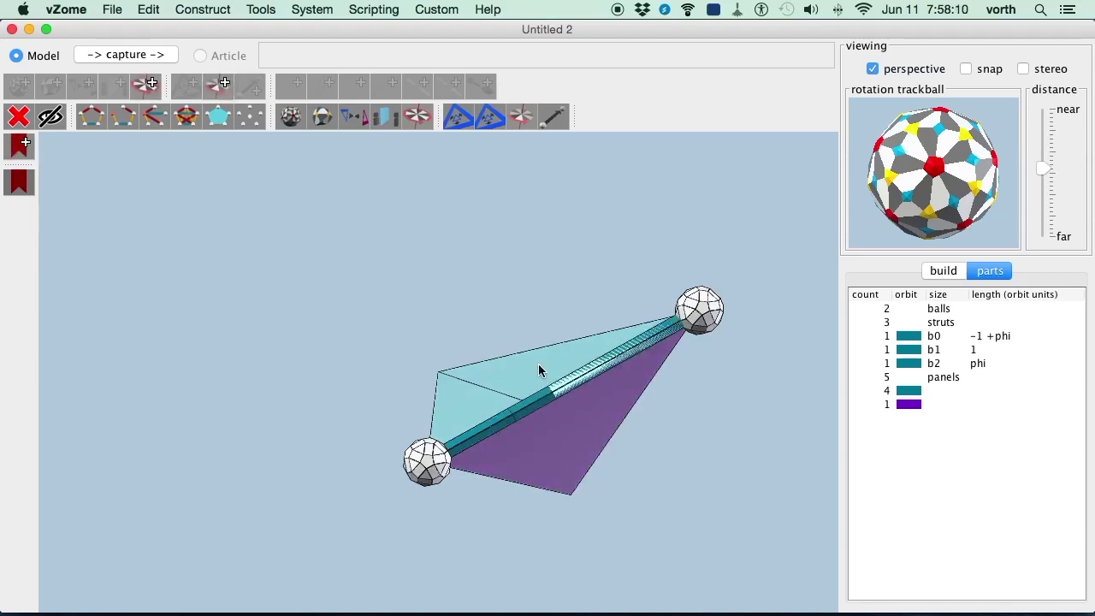
click(538, 366)
click(538, 365)
click(484, 409)
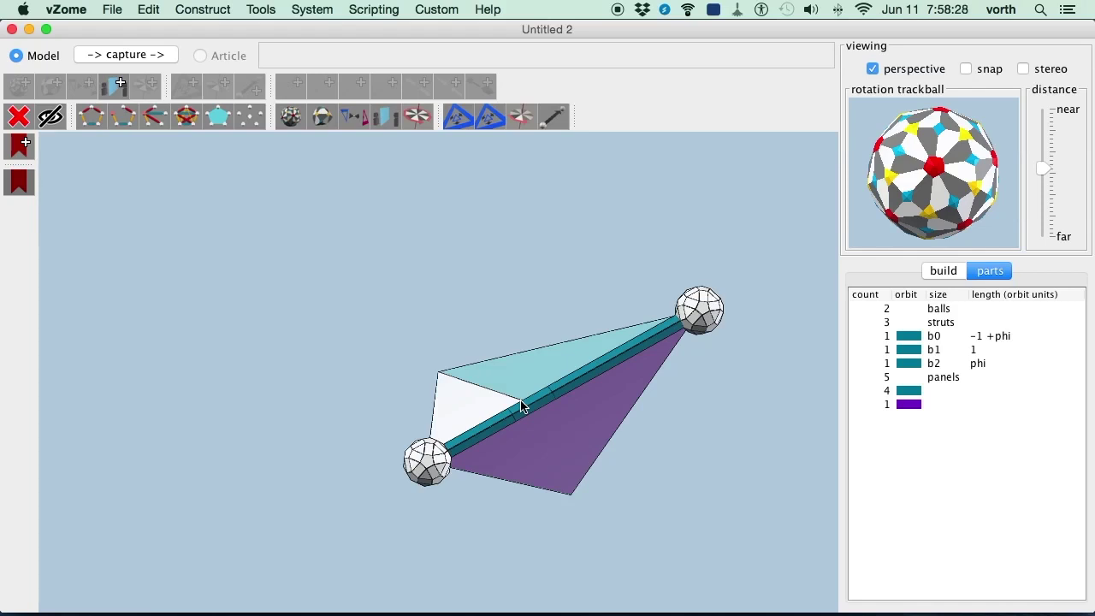
key(super+z)
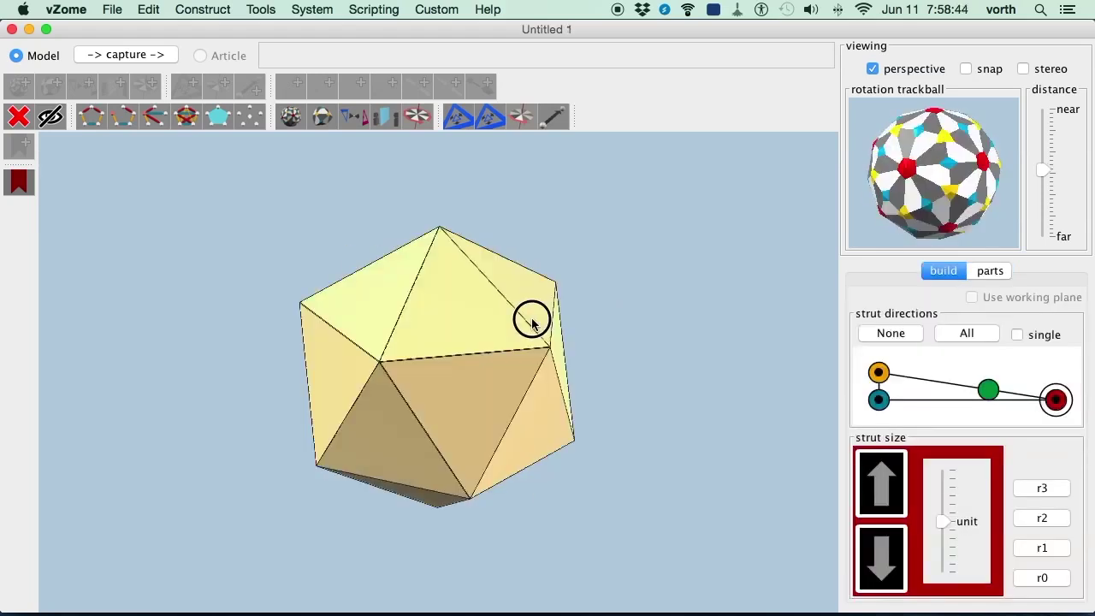
drag(530, 317, 520, 336)
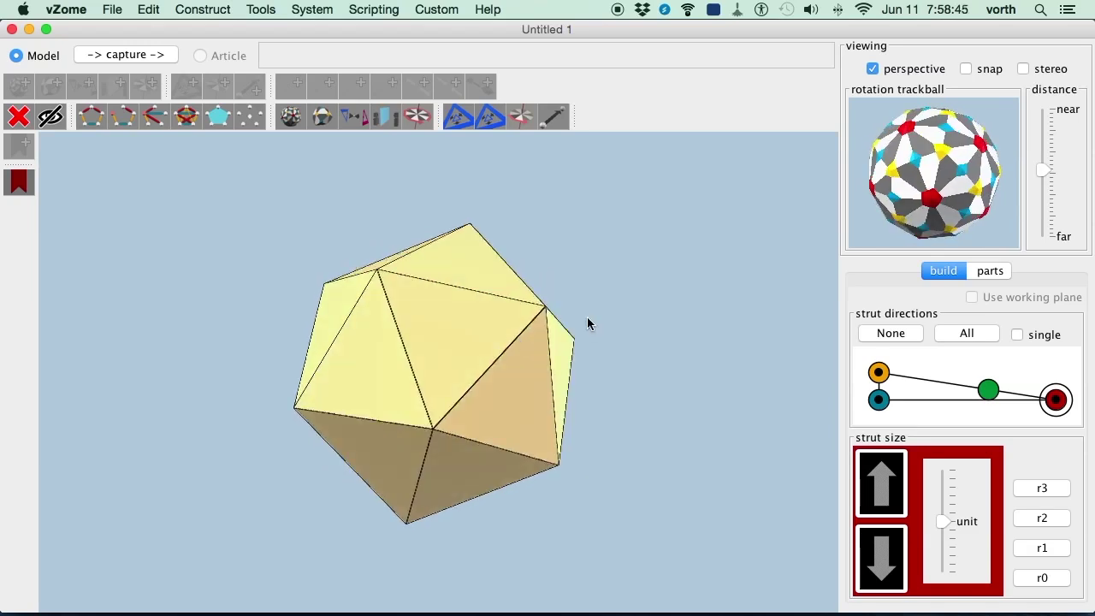
Step: Delete the icosahedron's front face and validate the paneled surface to expose the open edge
click(475, 320)
key(Delete)
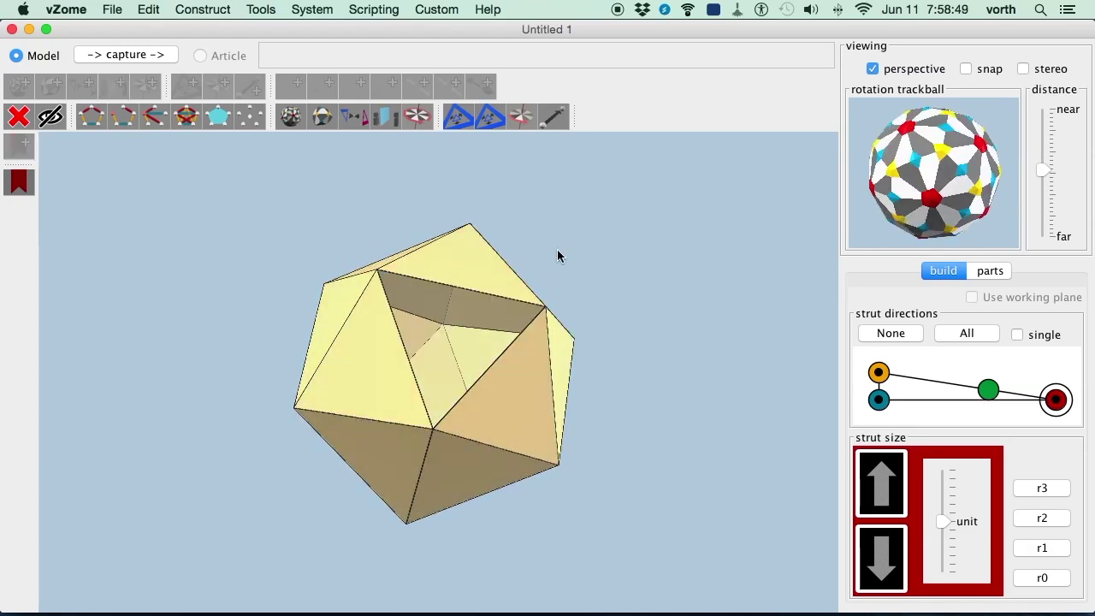
click(262, 10)
click(273, 130)
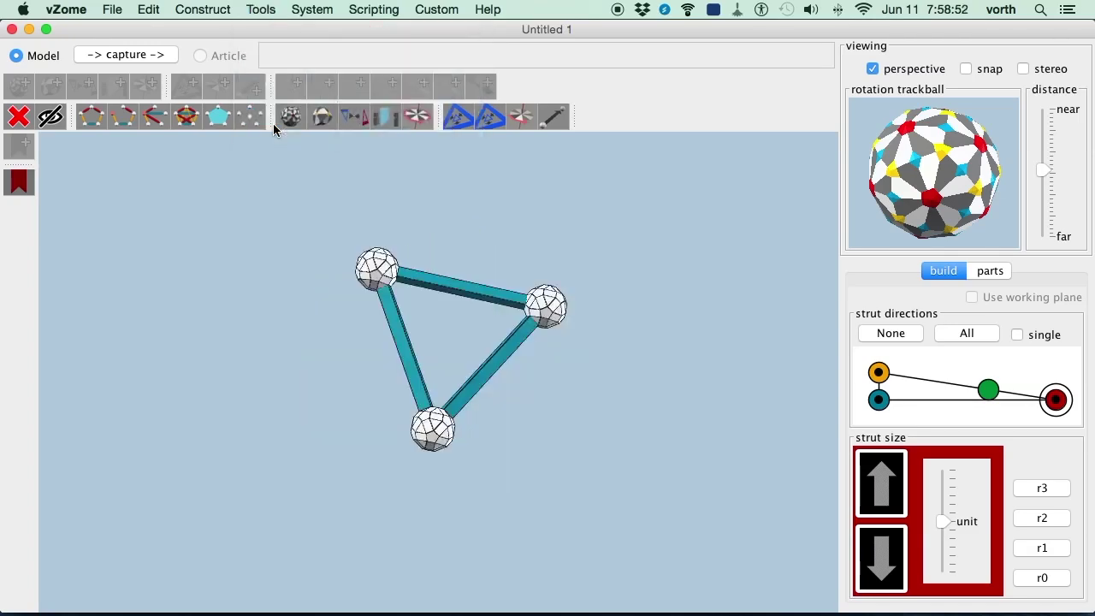
Step: Show the hidden panels, select the hole's corner balls, and fill the gap with a new panel
click(49, 116)
click(673, 228)
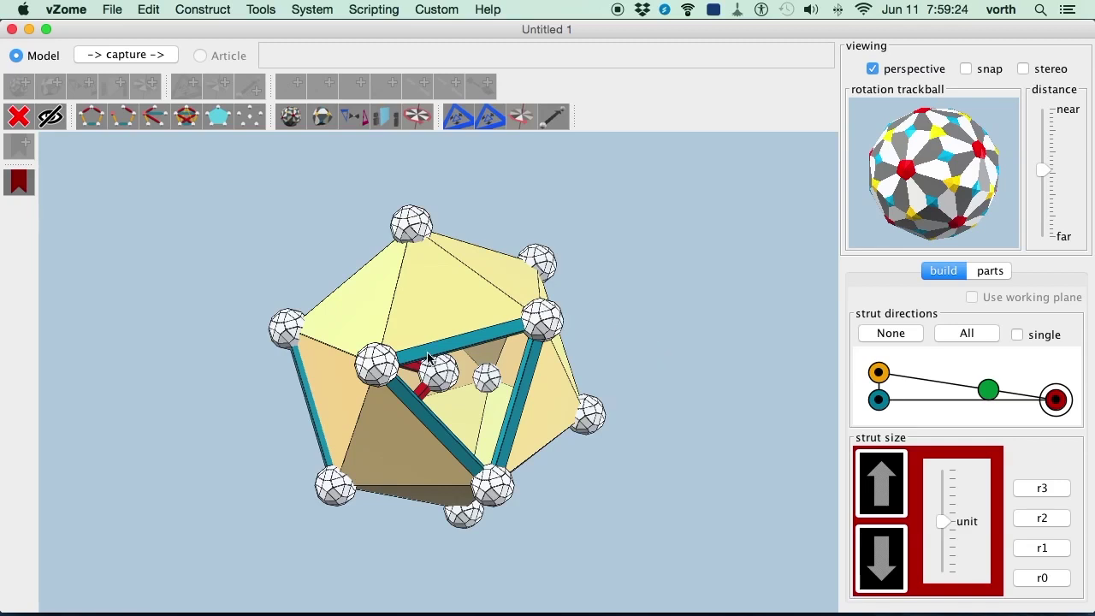
click(378, 370)
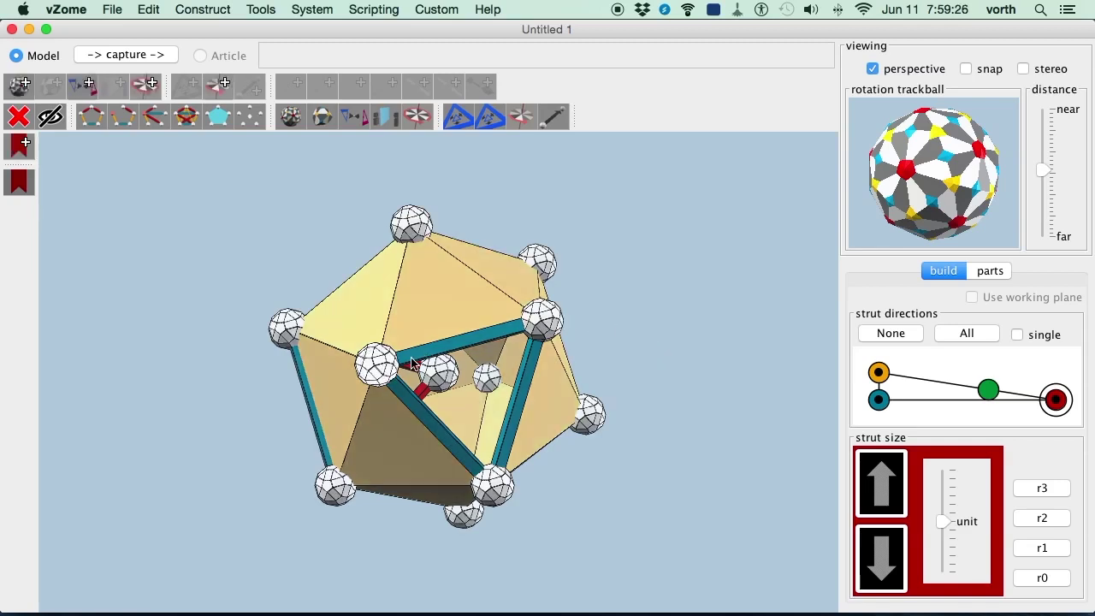
click(493, 488)
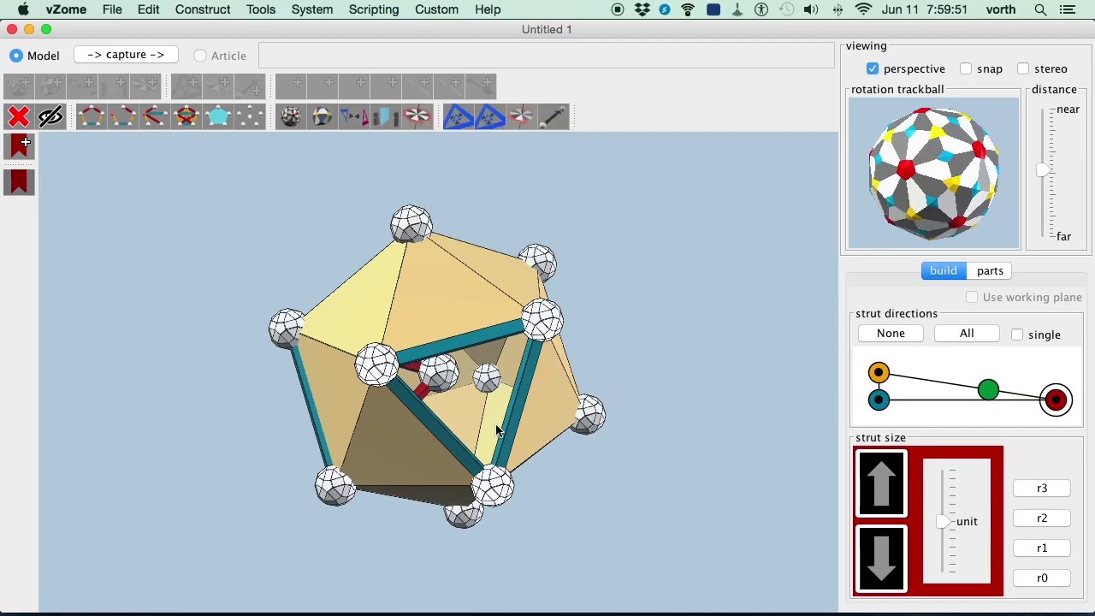
click(221, 126)
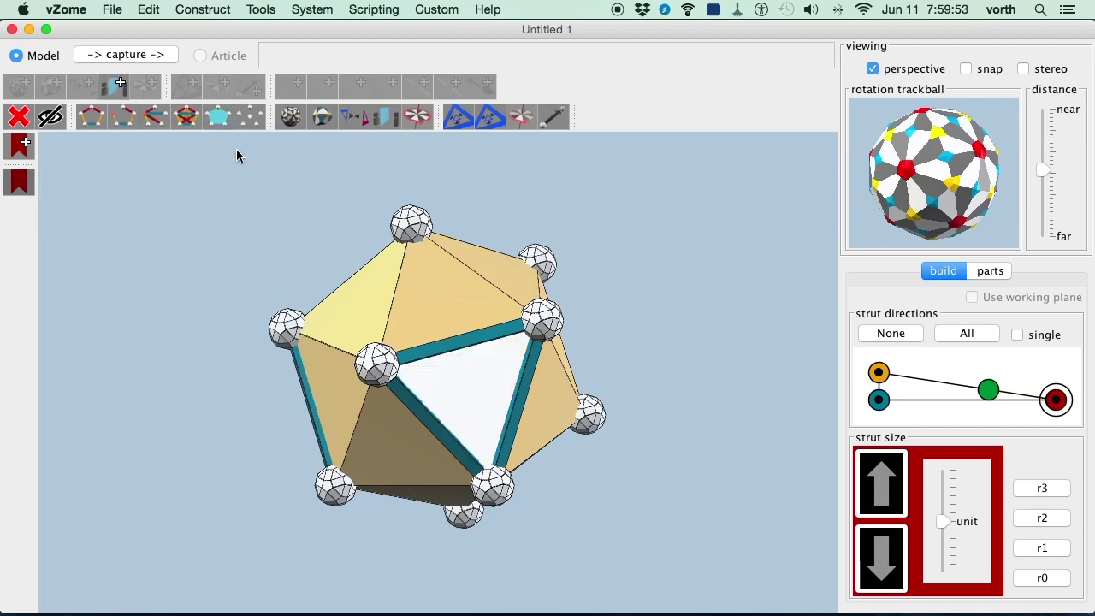
Step: Run Validate Paneled Surface on the repaired icosahedron
click(259, 9)
click(259, 9)
click(255, 9)
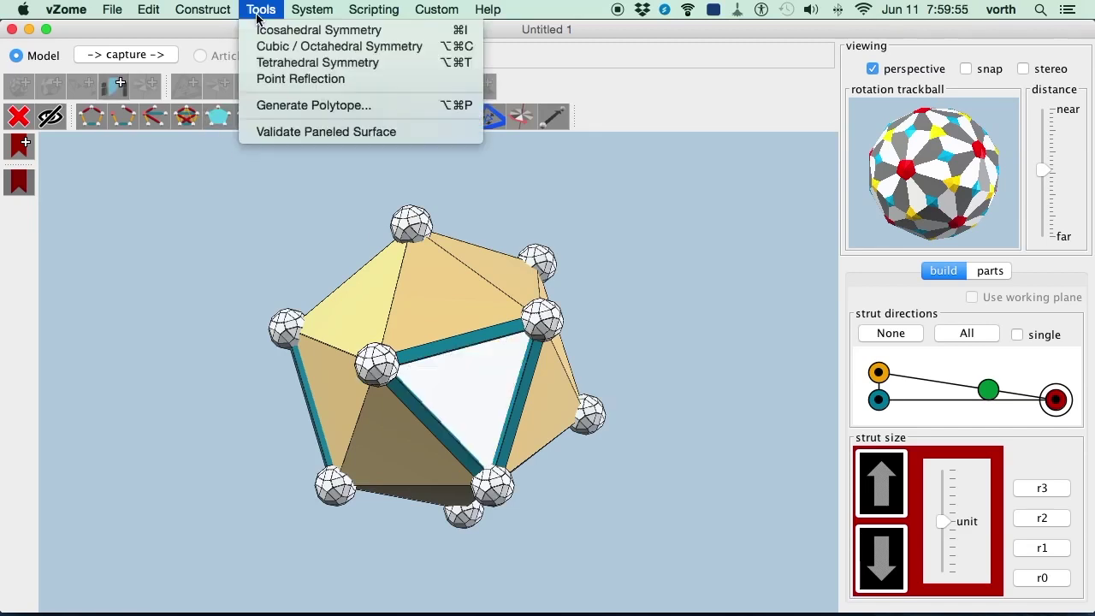
click(285, 132)
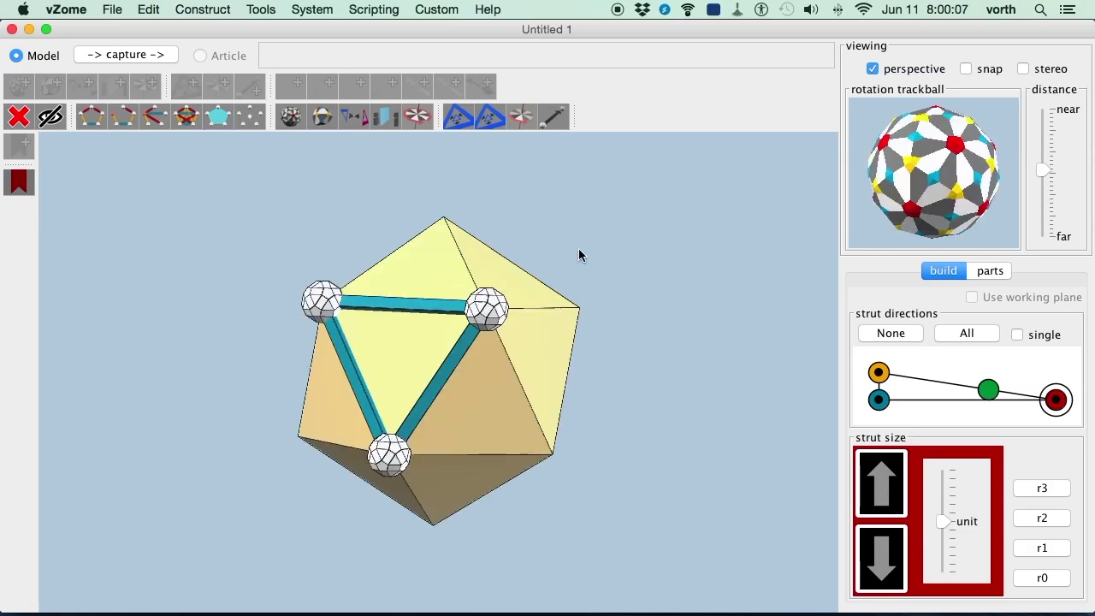
Step: Deselect the flagged struts and select the rebuilt face plus the face above it
drag(579, 249, 608, 265)
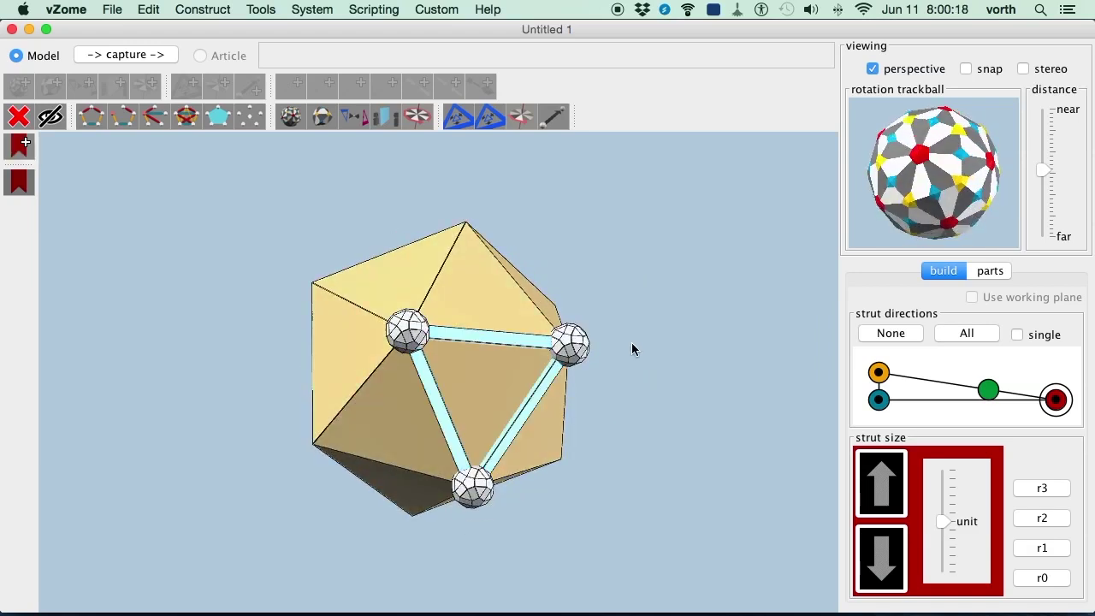
click(563, 293)
click(486, 303)
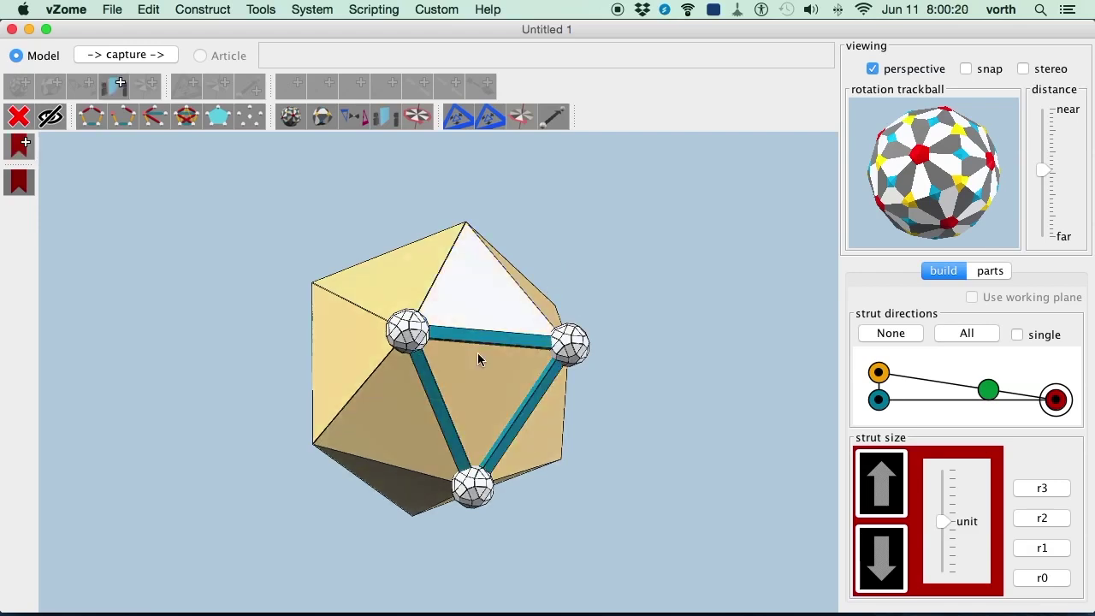
click(476, 366)
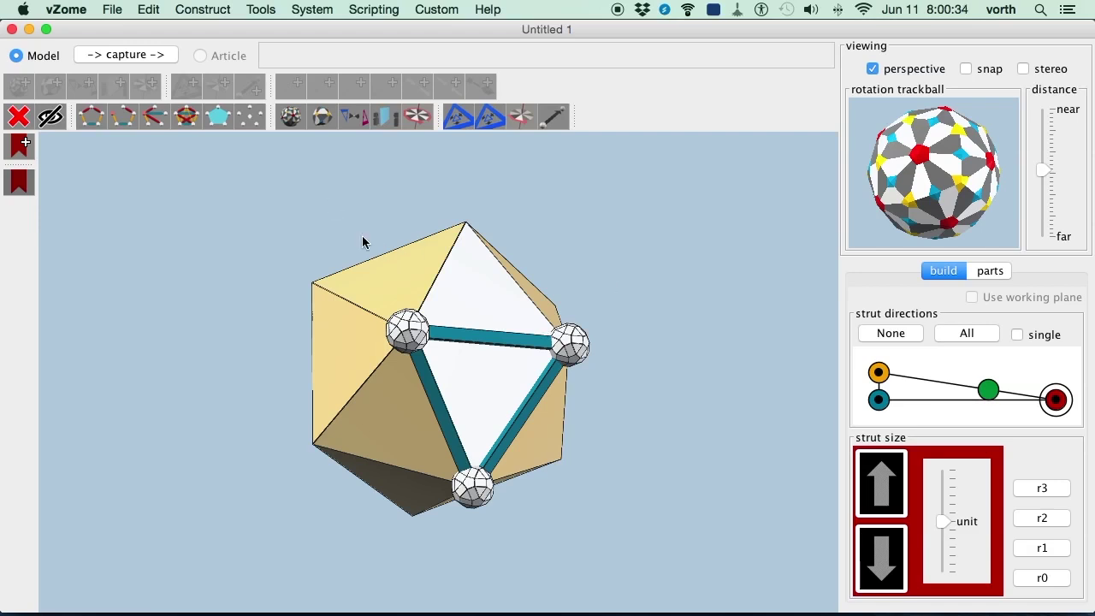
Step: Add panel normals to the rebuilt face and the face above it
click(214, 9)
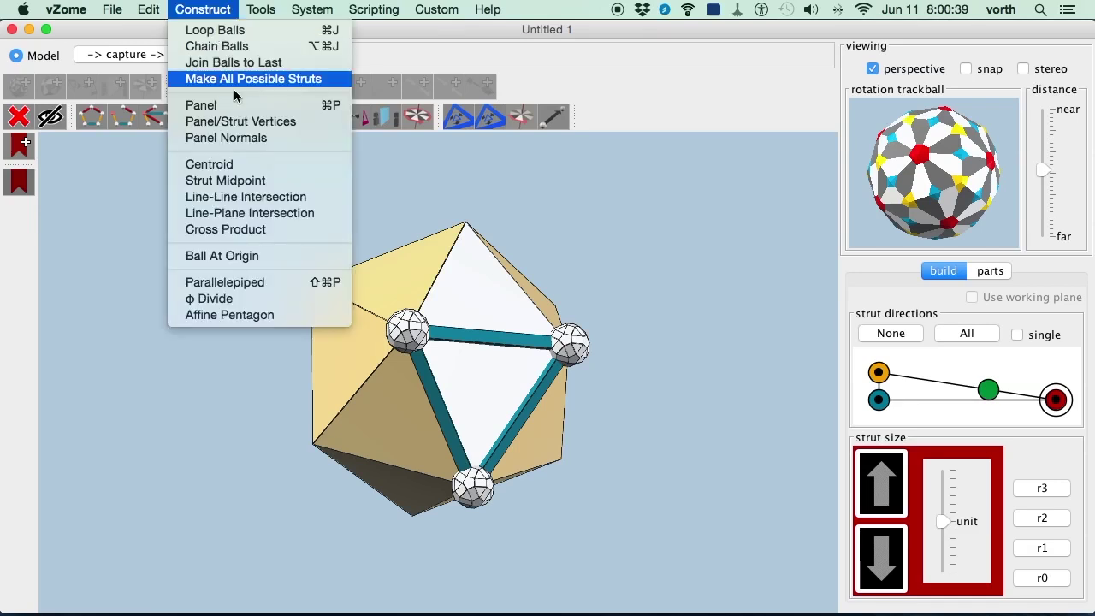
click(297, 139)
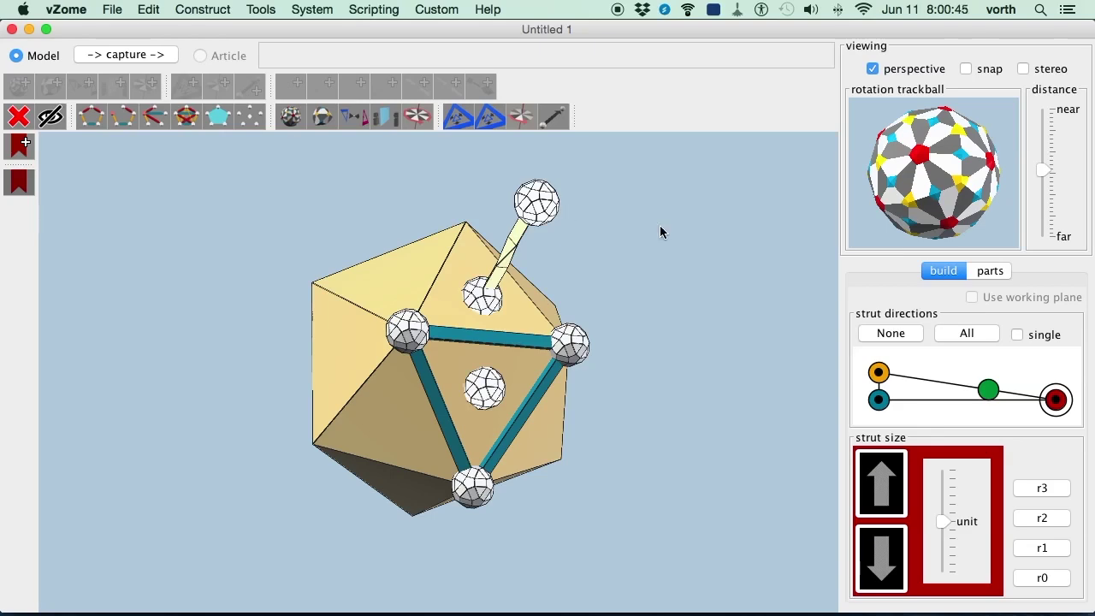
drag(646, 257, 584, 272)
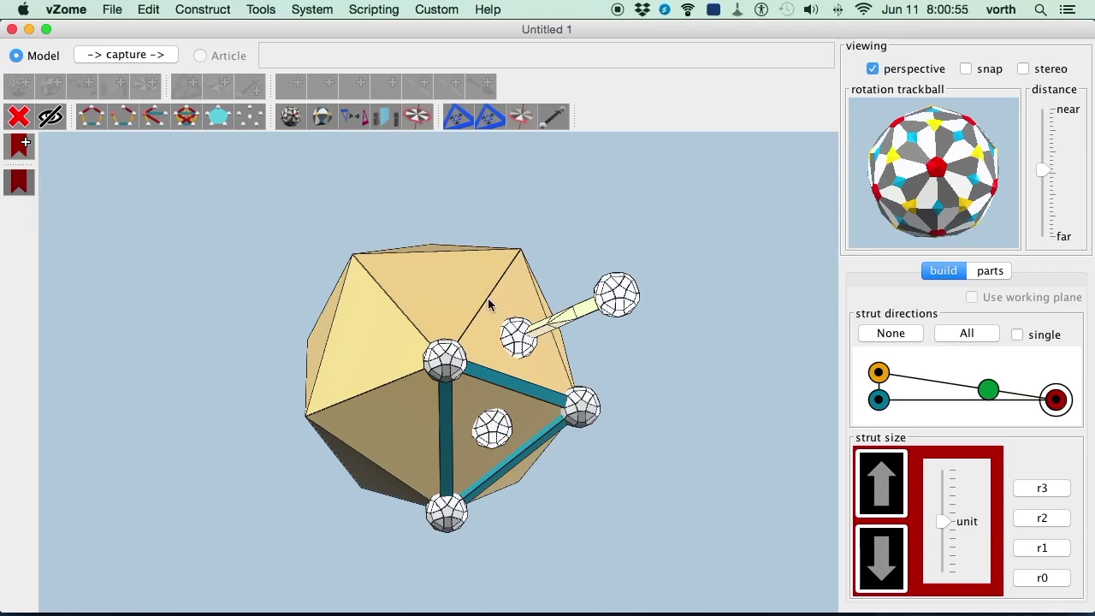
Step: Add panel normals to the top, left and lower-left faces, then compare all normals
click(421, 284)
click(379, 322)
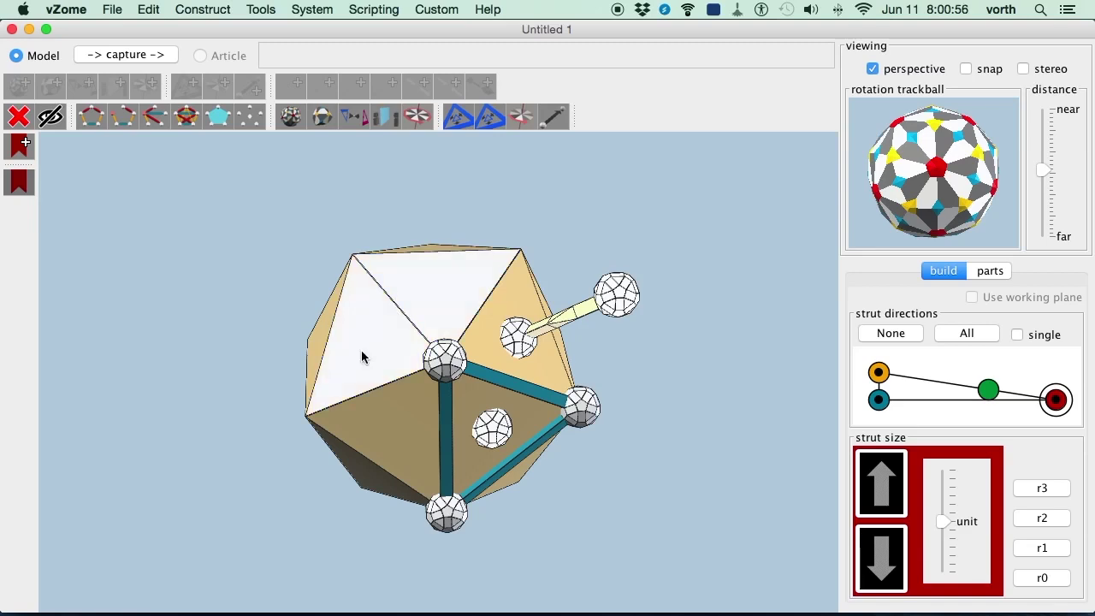
click(377, 418)
click(224, 10)
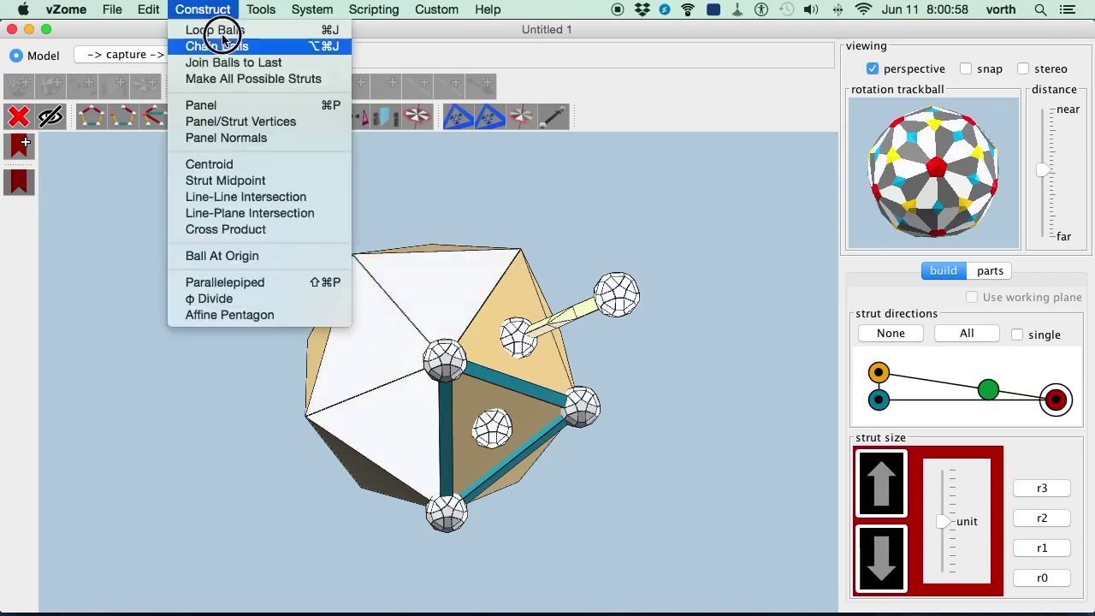
click(216, 145)
click(723, 300)
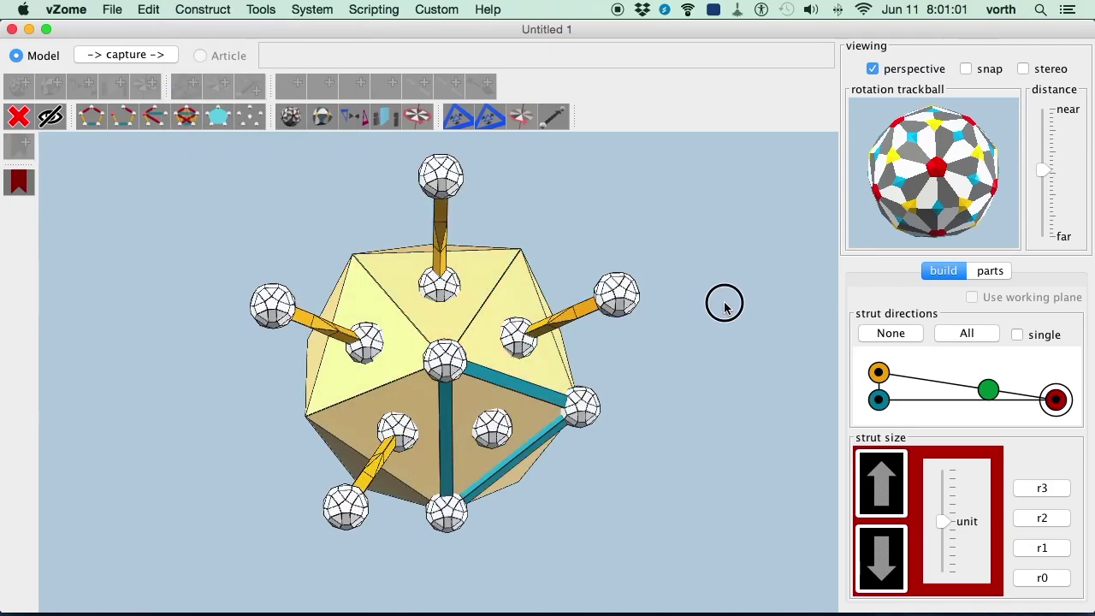
drag(724, 301, 485, 355)
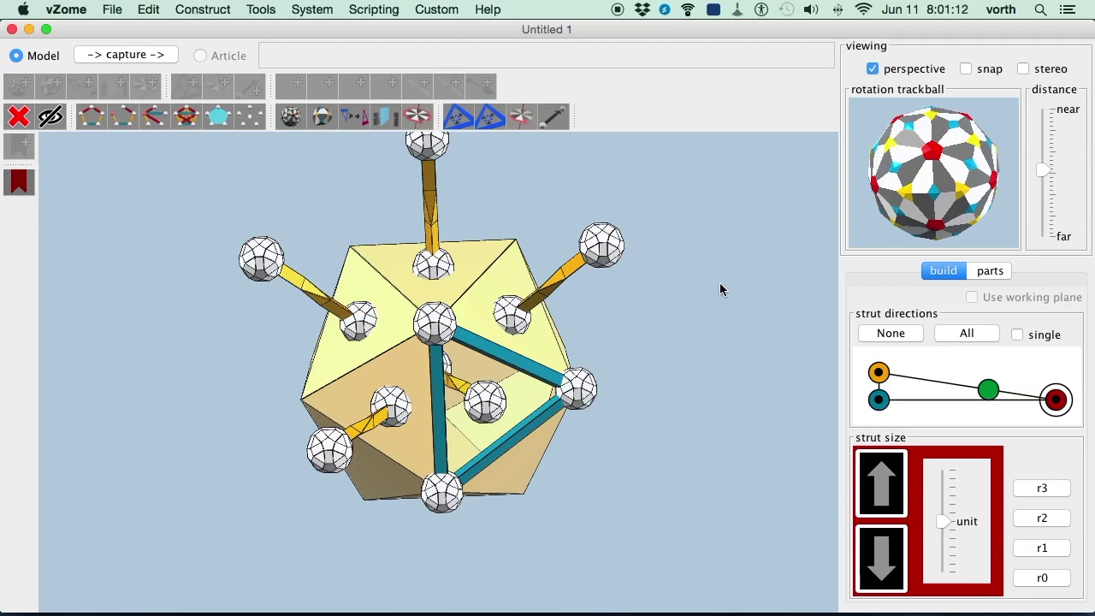
Step: Undo recent edits back to before the normals and the triangular panel were added
key(super+z)
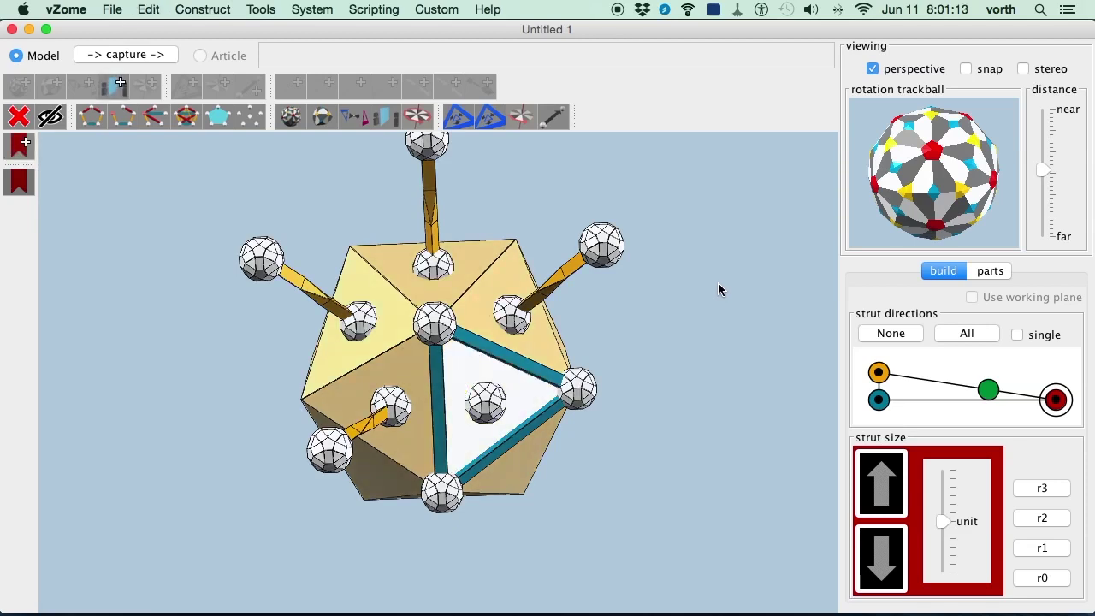
key(super+z)
key(super+y)
key(super+z)
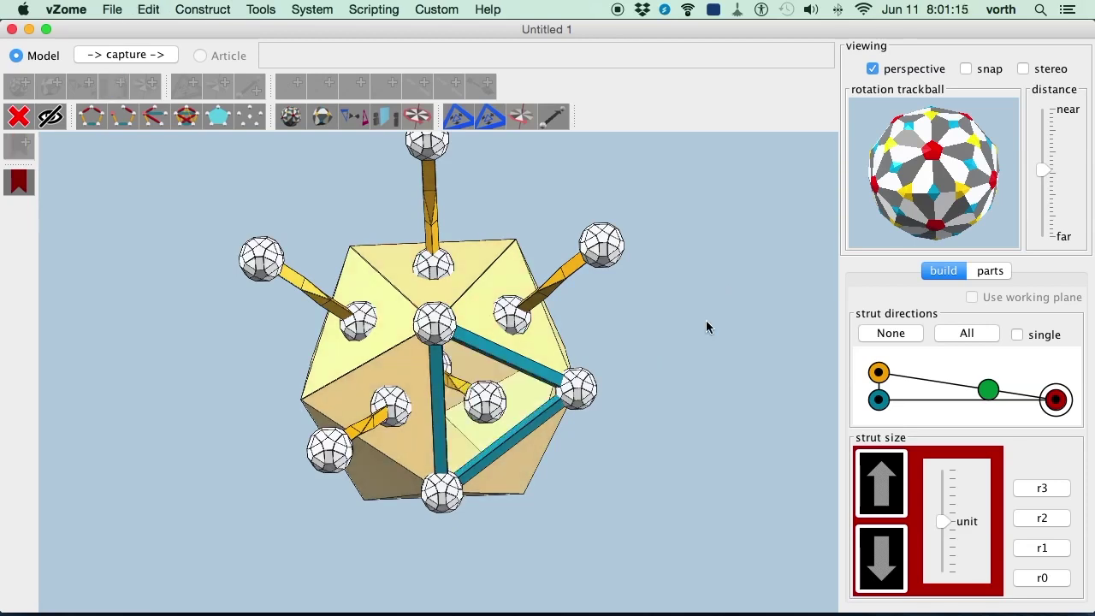
key(super+z)
click(577, 387)
click(577, 387)
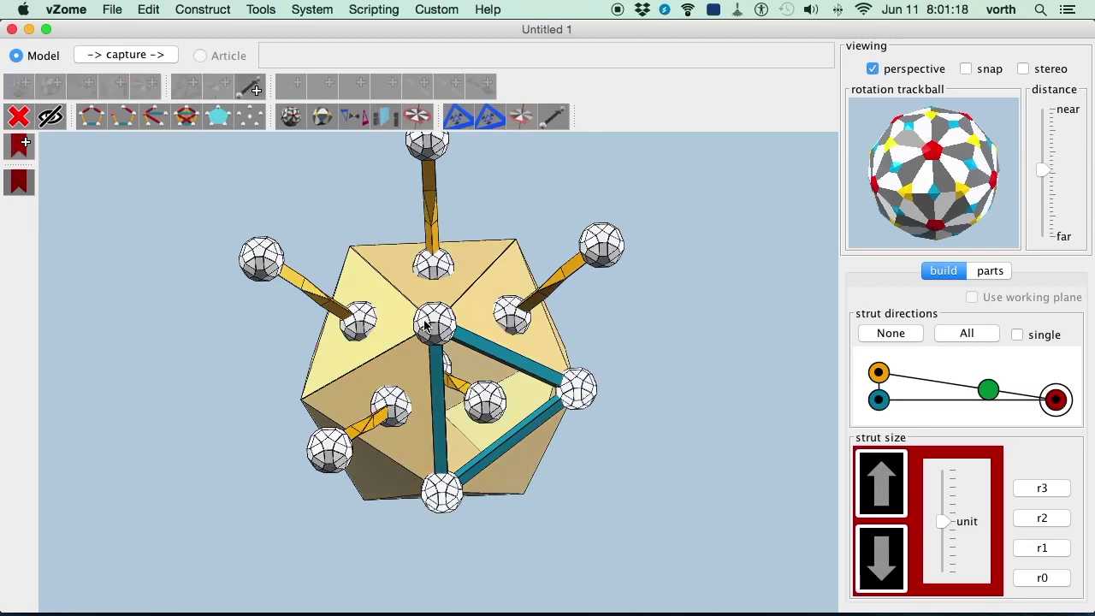
Step: Panel the last open triangle and validate the surface, leaving a bare paneled icosahedron
click(220, 118)
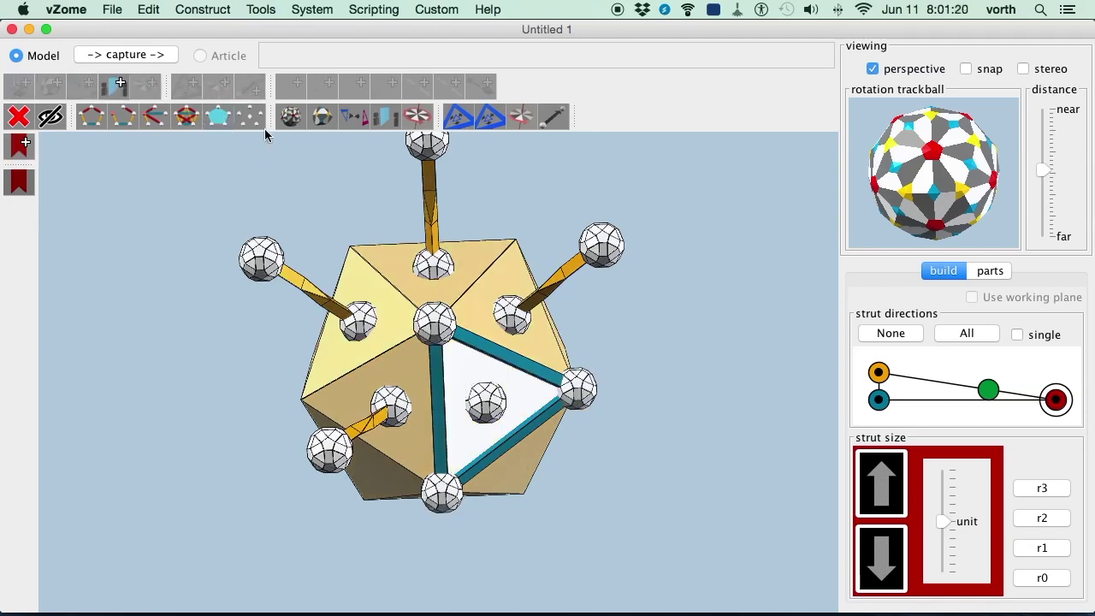
click(263, 10)
click(292, 131)
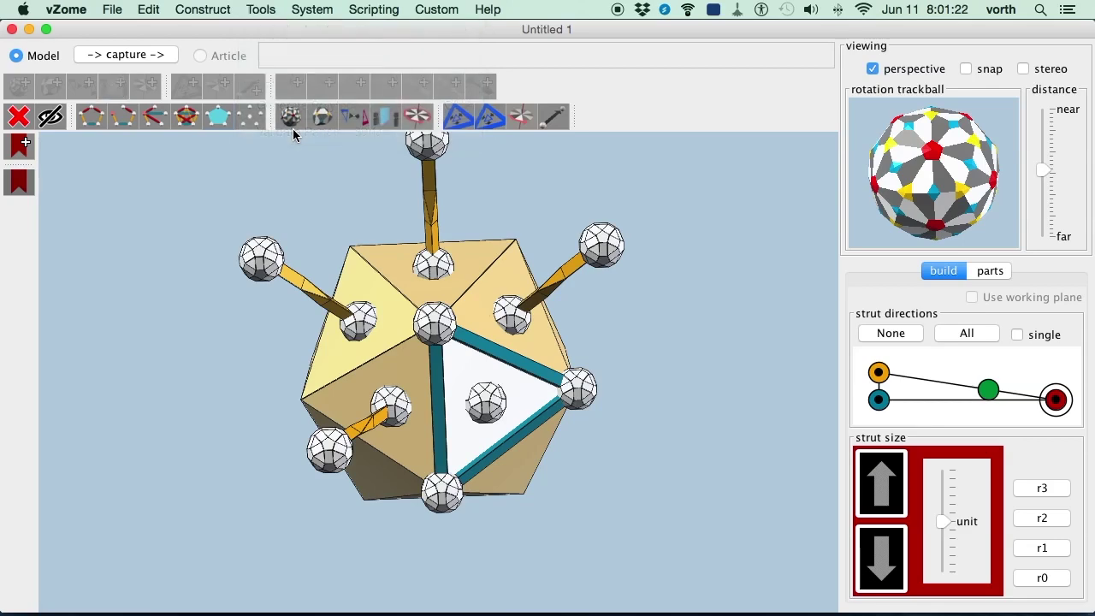
mouse_move(615, 288)
mouse_down()
mouse_move(550, 266)
mouse_move(516, 285)
mouse_move(621, 302)
mouse_up()
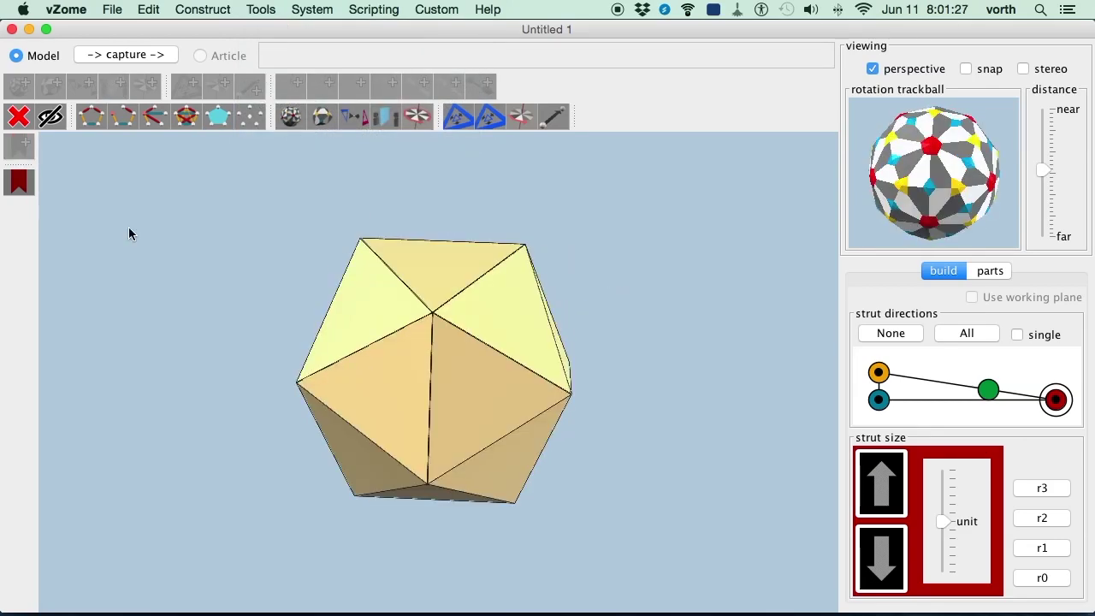
Step: Export the model's 3D geometry as StL named 'testexport' on the Desktop
click(112, 9)
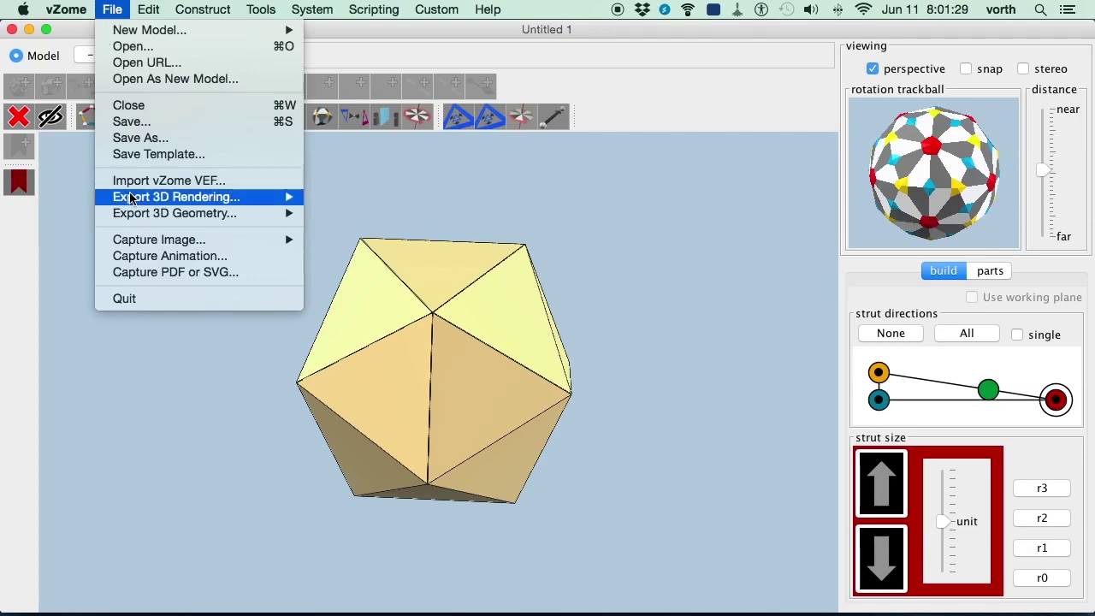
mouse_move(135, 215)
click(349, 224)
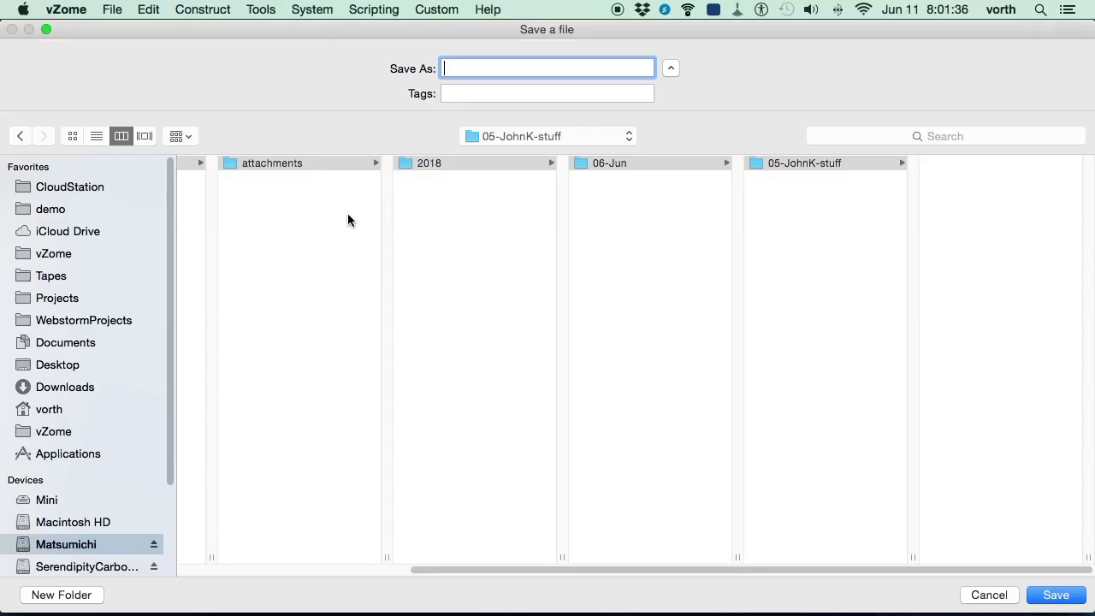
click(58, 364)
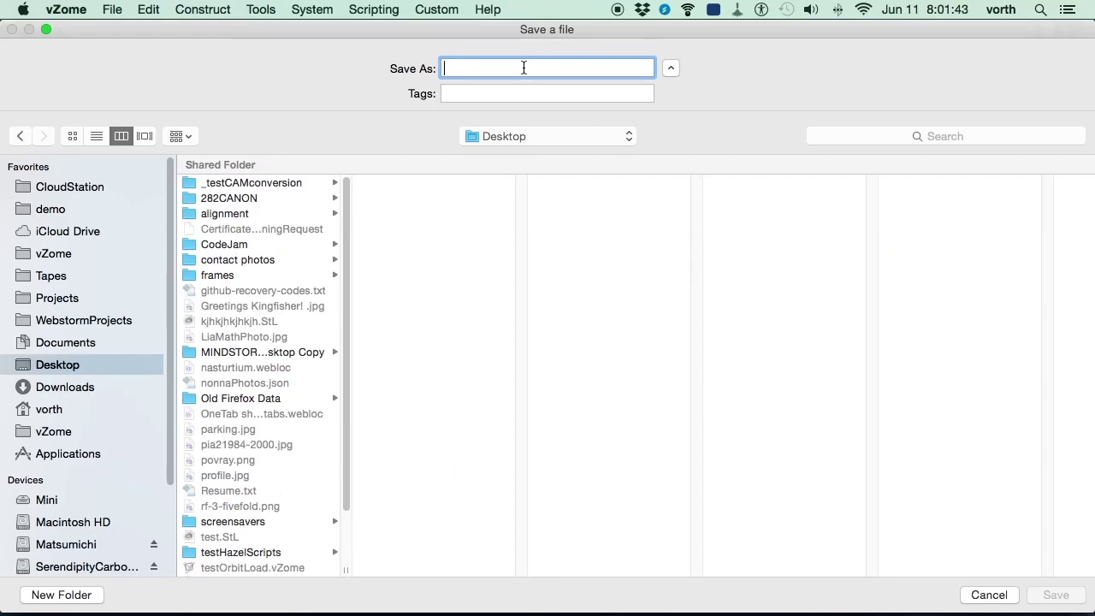
text(testexport)
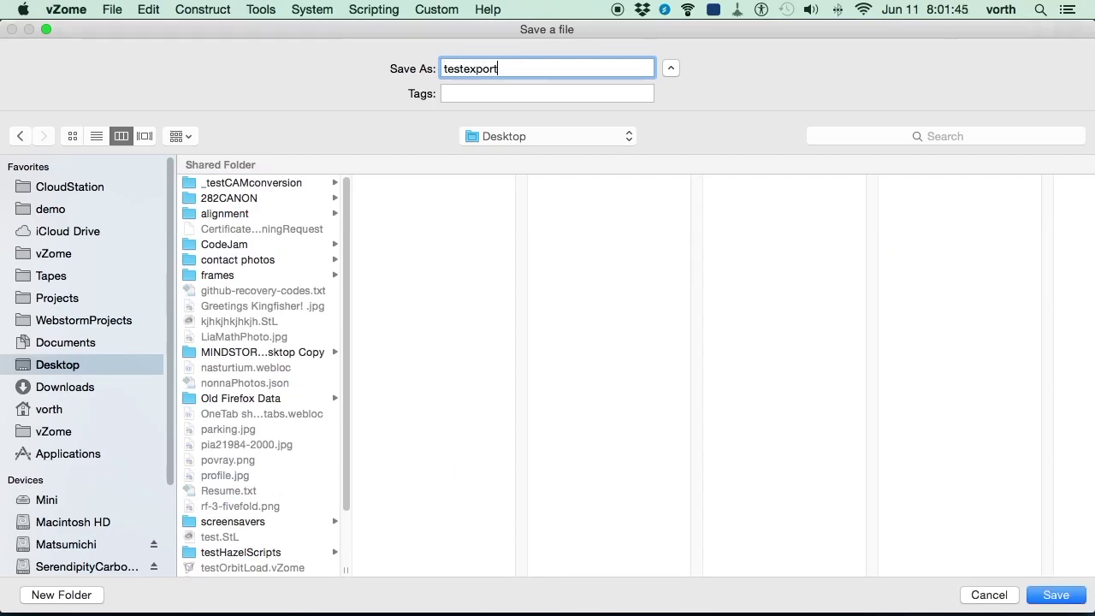
key(Return)
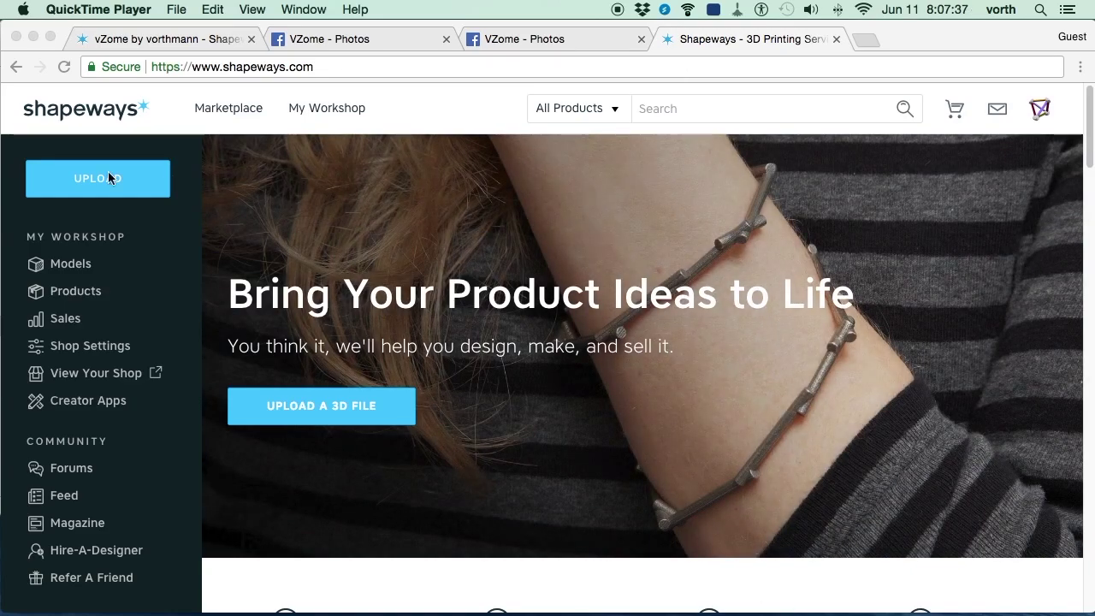
Step: Start a Shapeways 3D file upload with model units in inches and open the file chooser
click(329, 407)
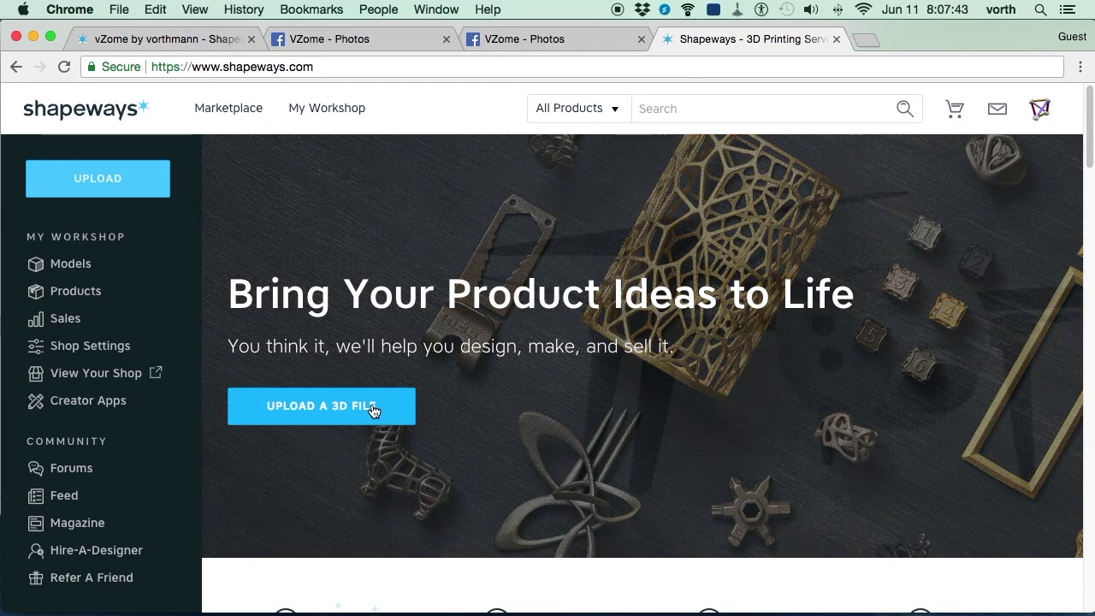
click(372, 410)
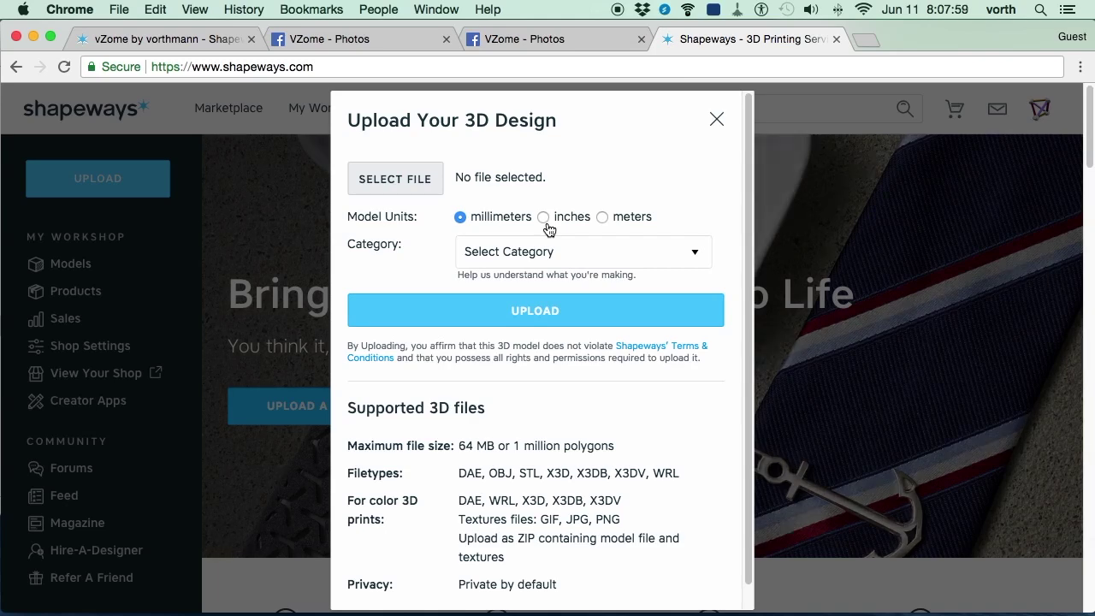
click(544, 218)
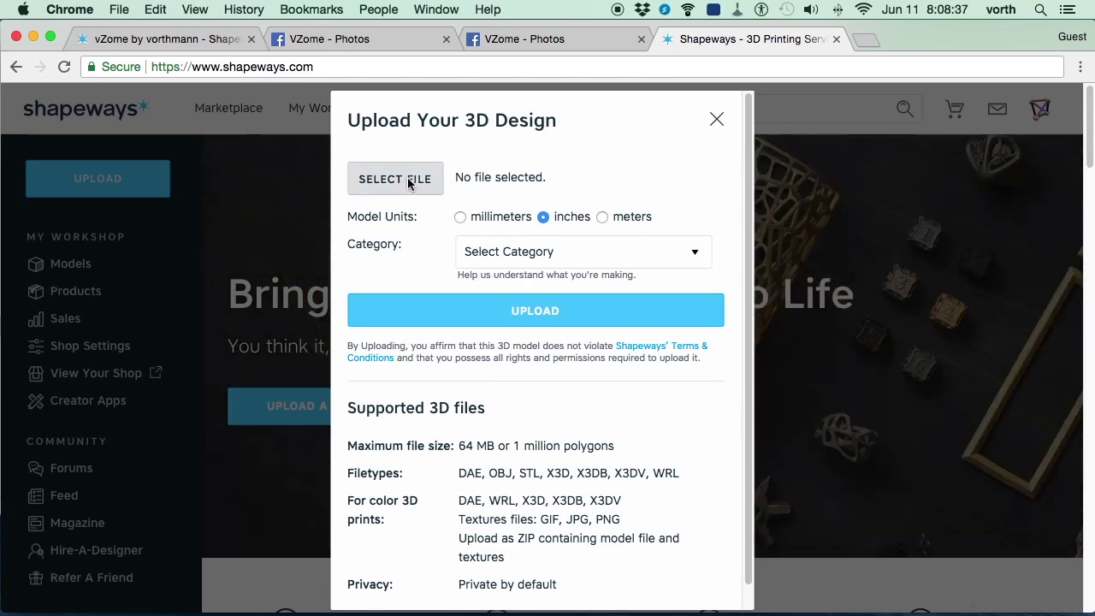
click(409, 183)
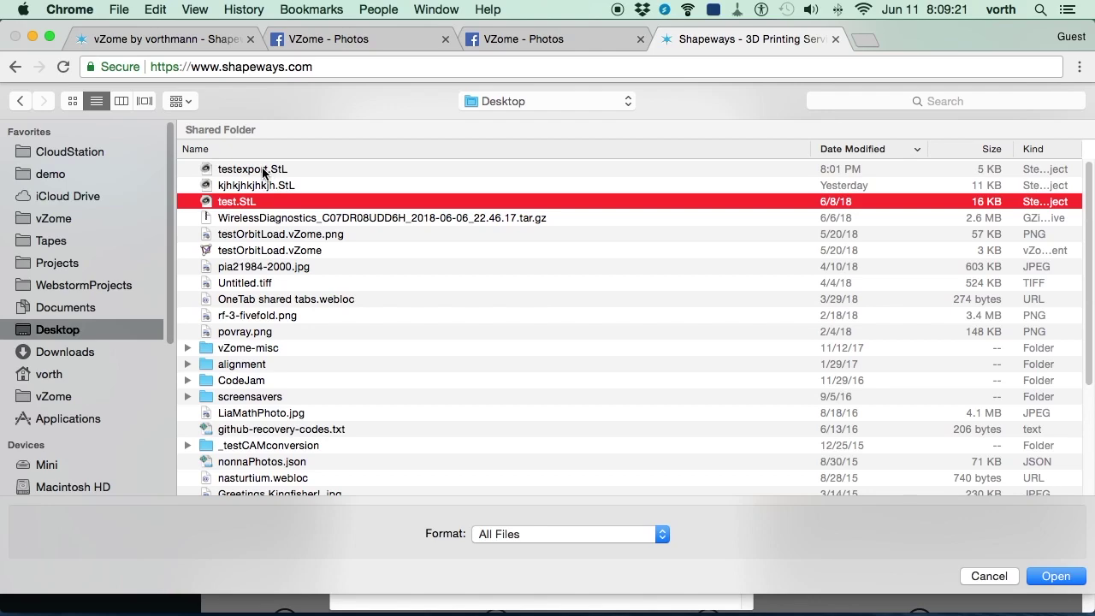
Step: Choose testexport.StL and upload it to the Shapeways workshop
click(264, 170)
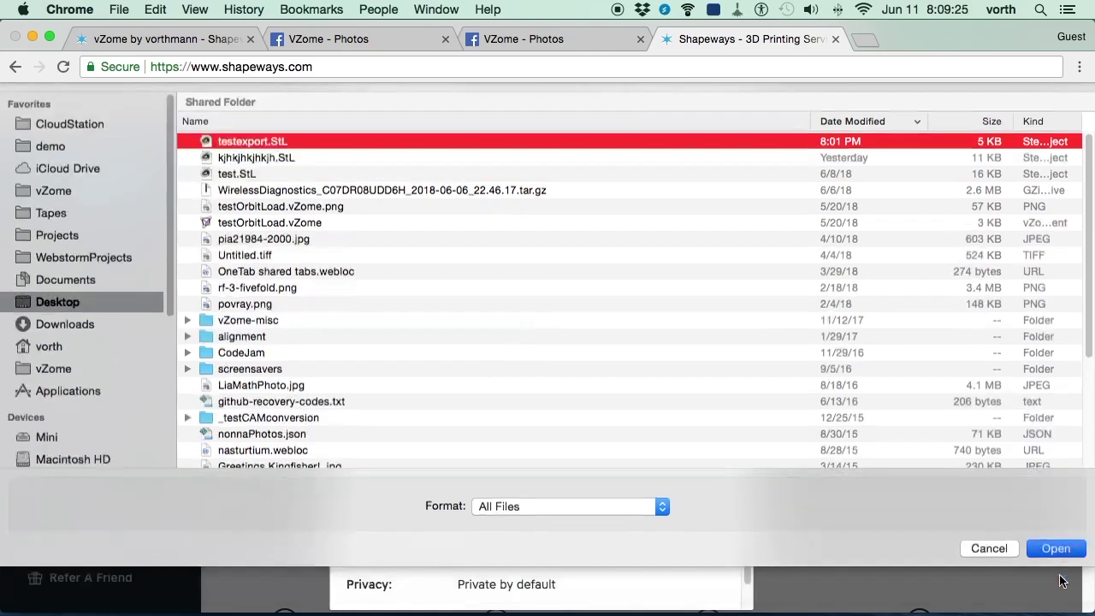
click(1057, 576)
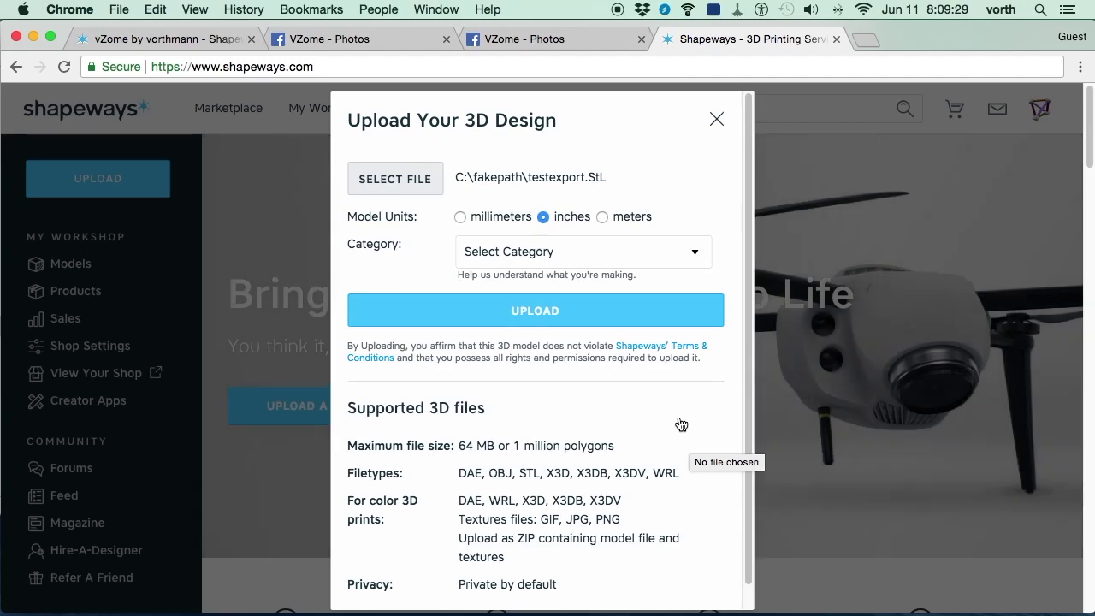
click(531, 310)
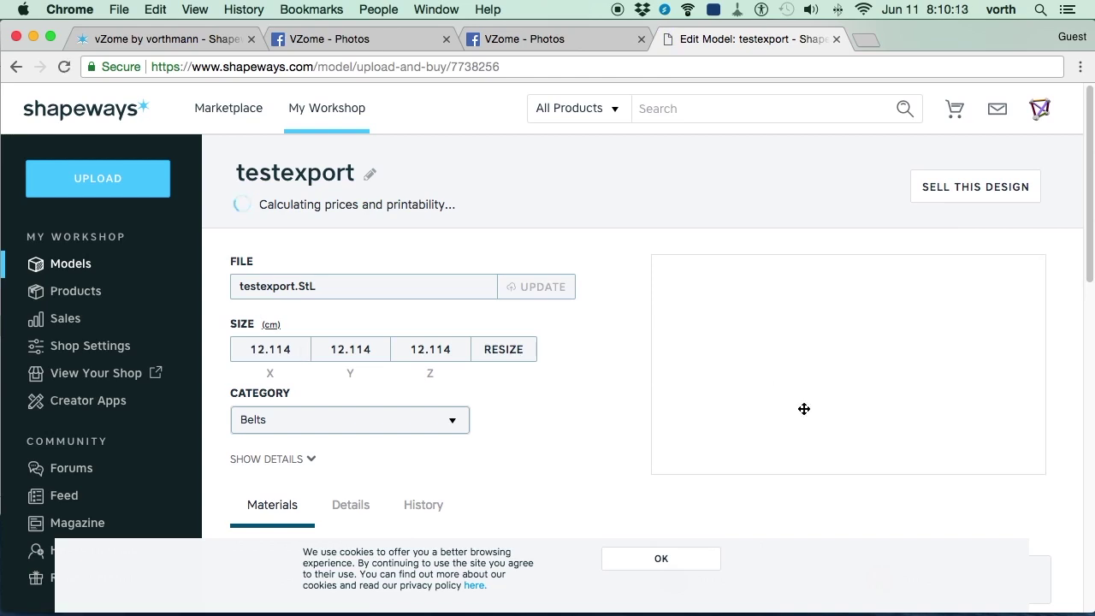
scroll(634, 384, down, 2)
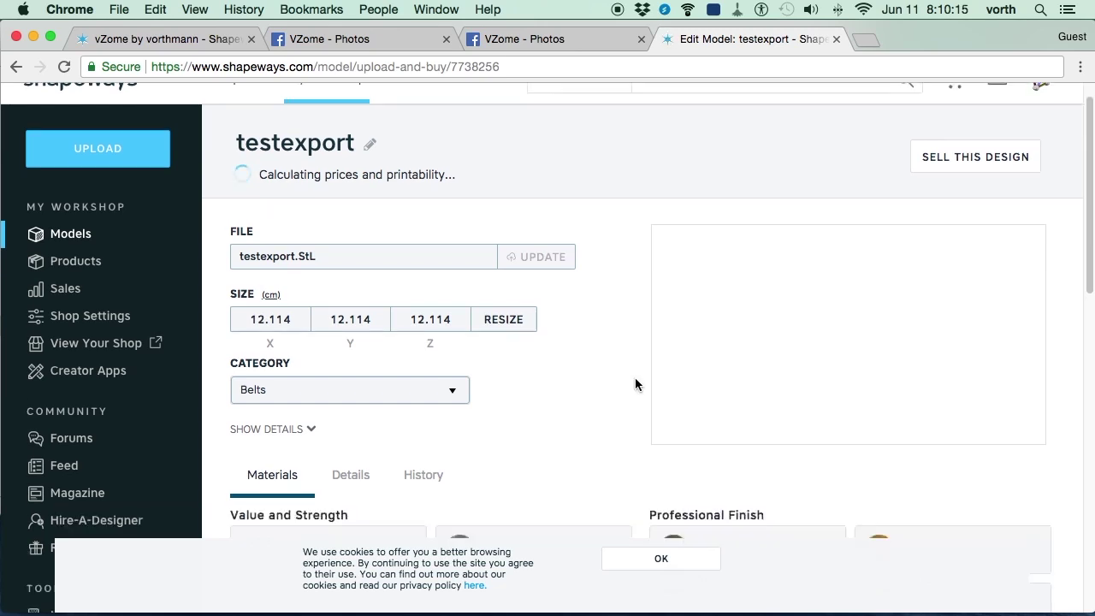
scroll(635, 384, down, 3)
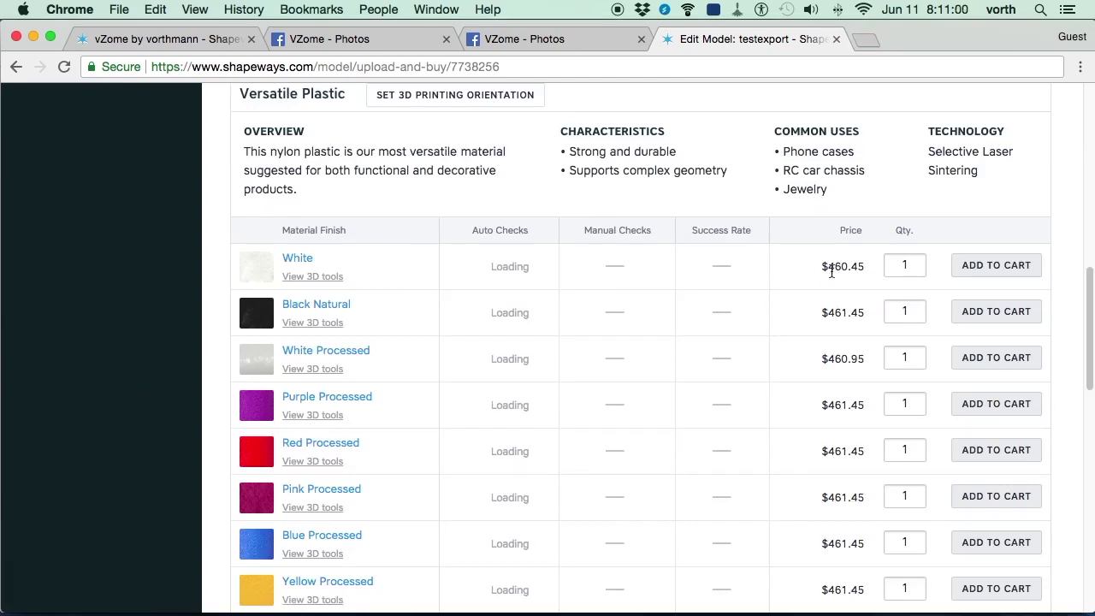
drag(828, 266, 873, 269)
click(875, 267)
scroll(767, 283, up, 10)
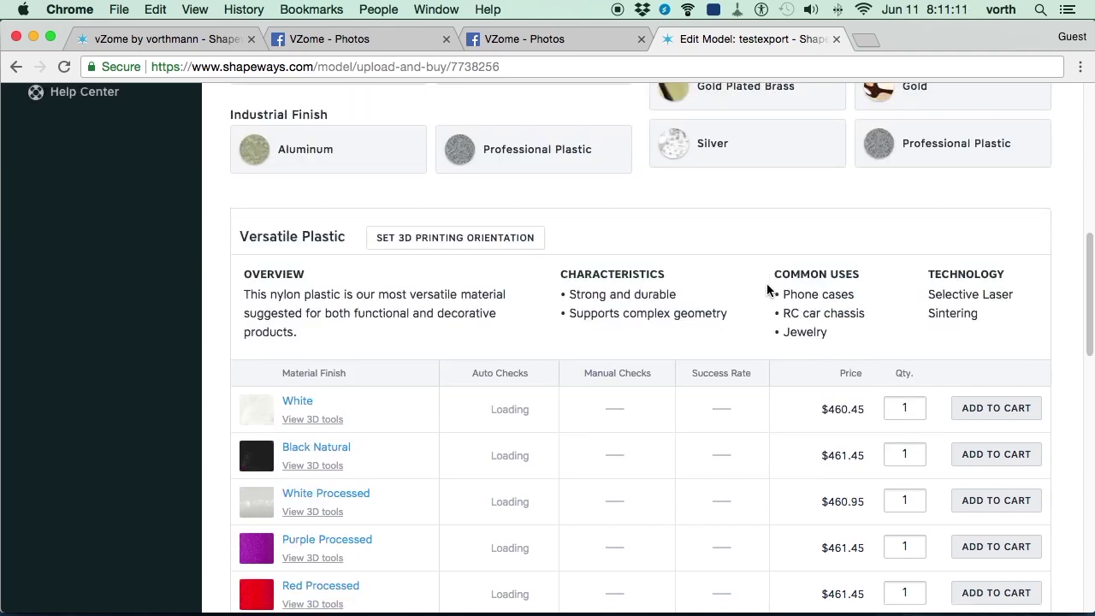
scroll(767, 286, up, 1)
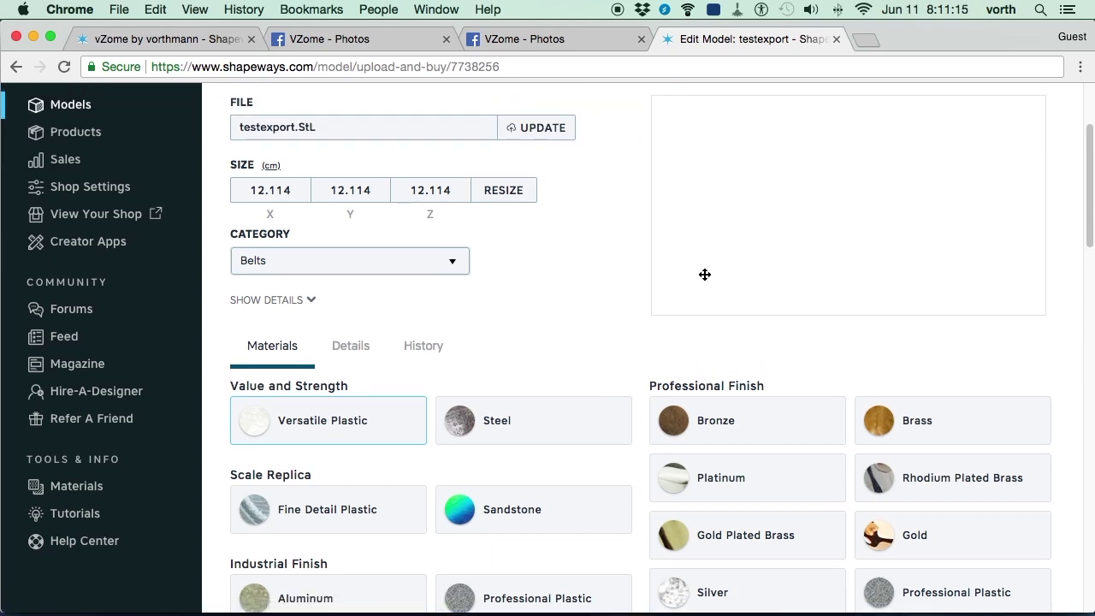
click(501, 193)
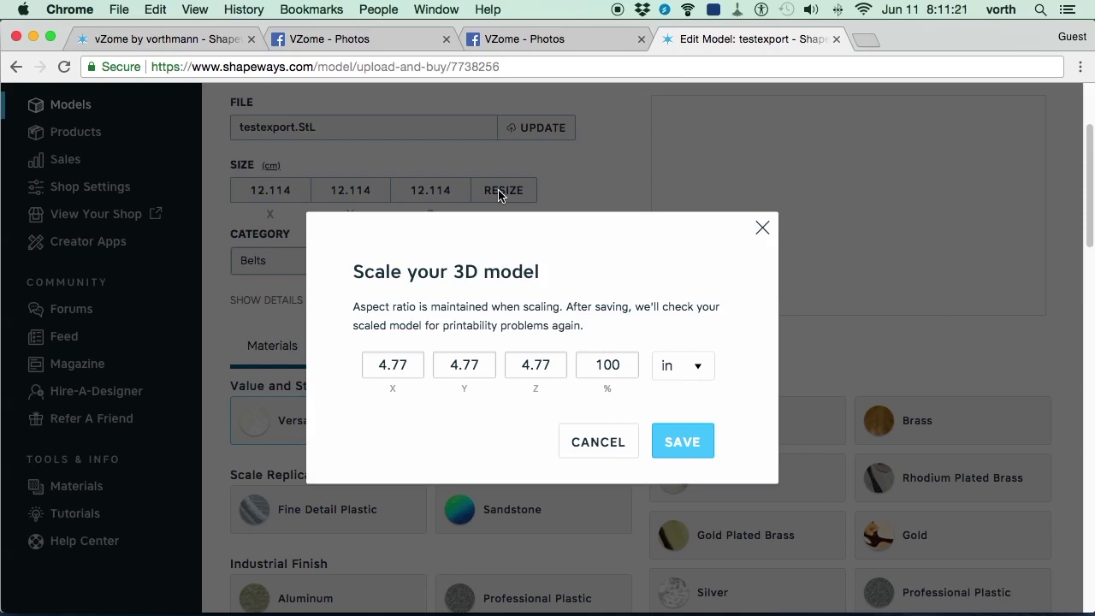
Step: Resize the model's X from 4.77 to 1 inch and view Versatile Plastic prices ($6.11)
click(403, 366)
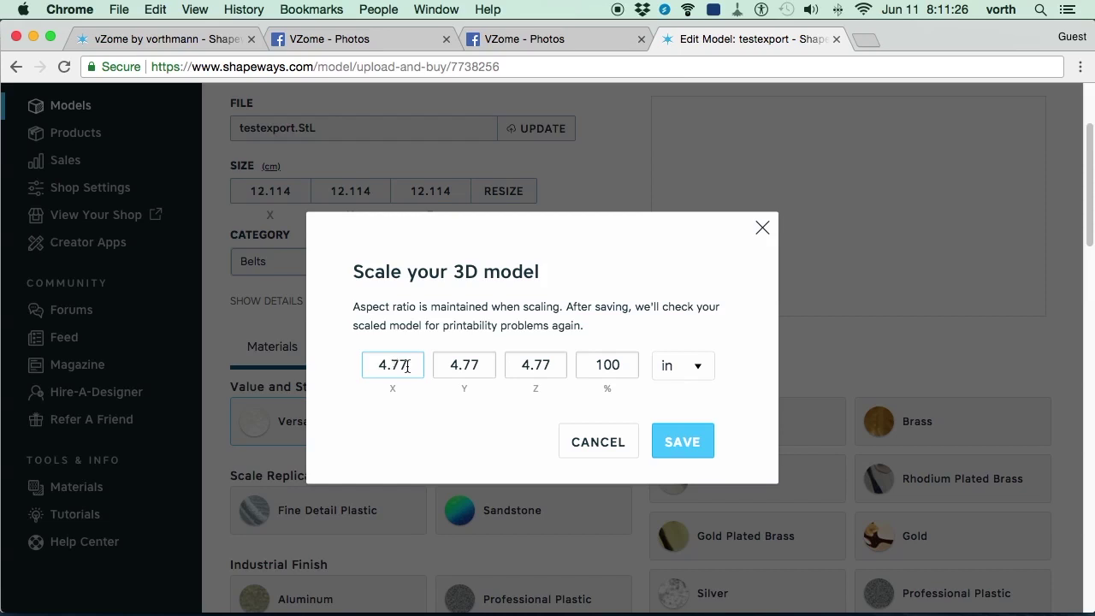
drag(402, 365, 366, 366)
text(1)
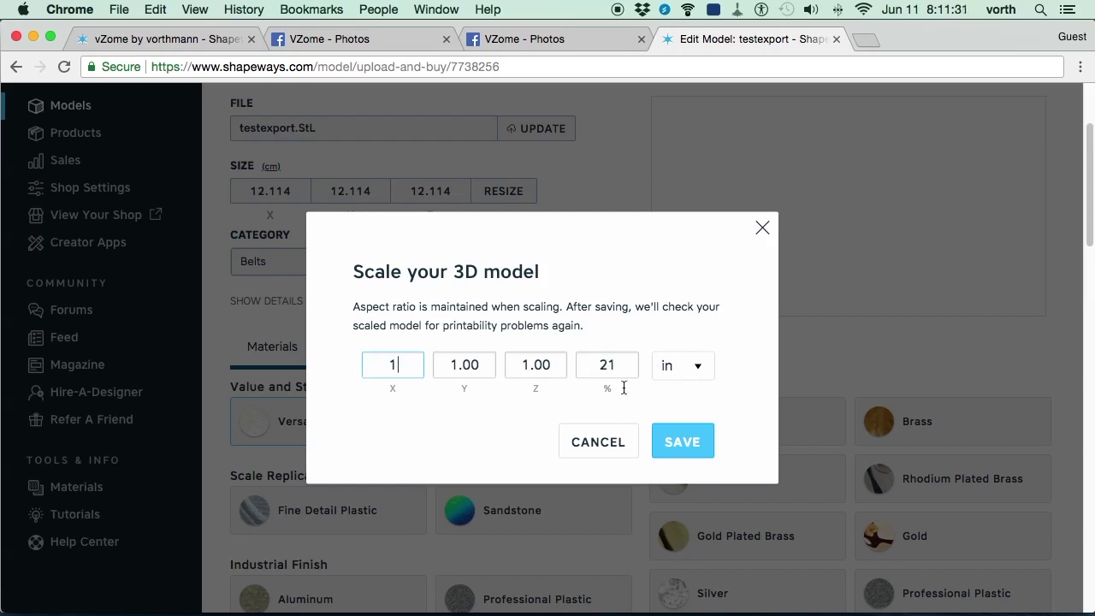
click(677, 443)
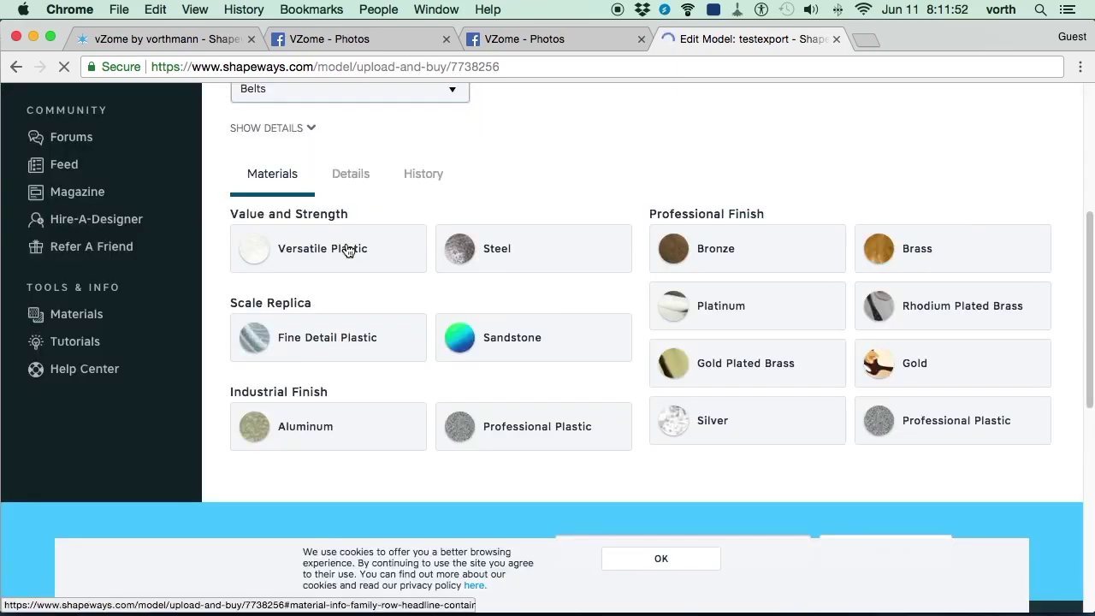
click(347, 250)
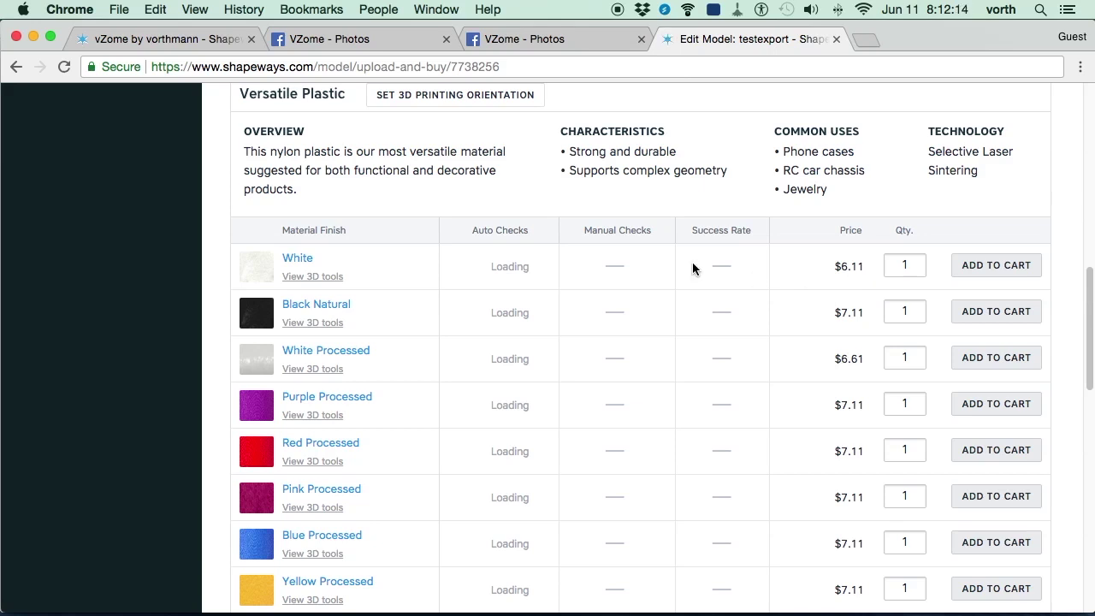
key(super+Tab)
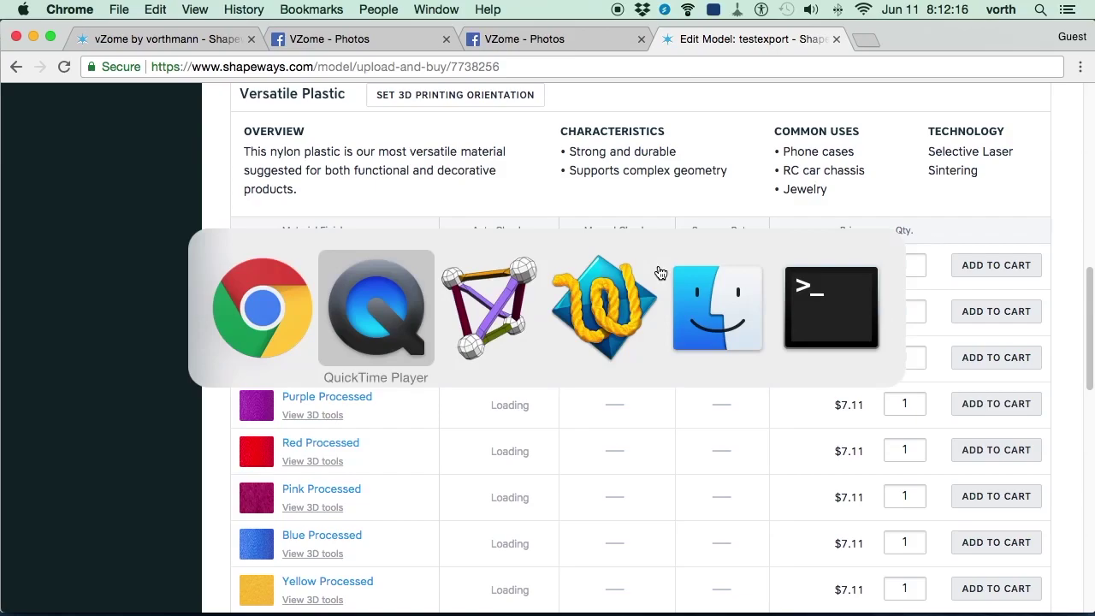
Step: Switch to vZome, rotate the icosahedron to view another side, then switch back to Chrome
key(super+Tab)
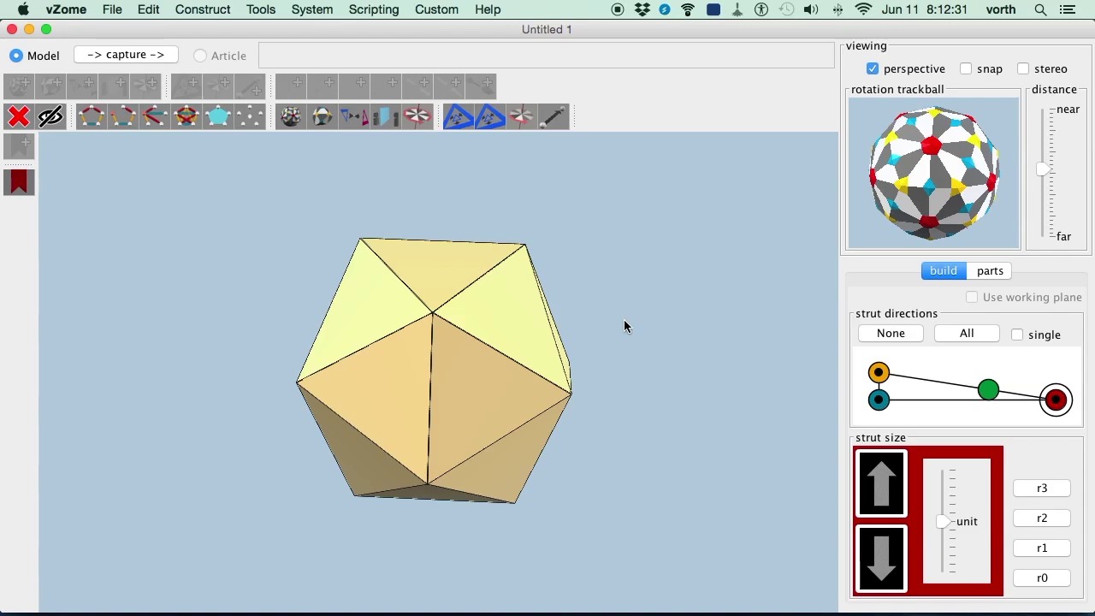
drag(625, 325, 641, 381)
key(super+Tab)
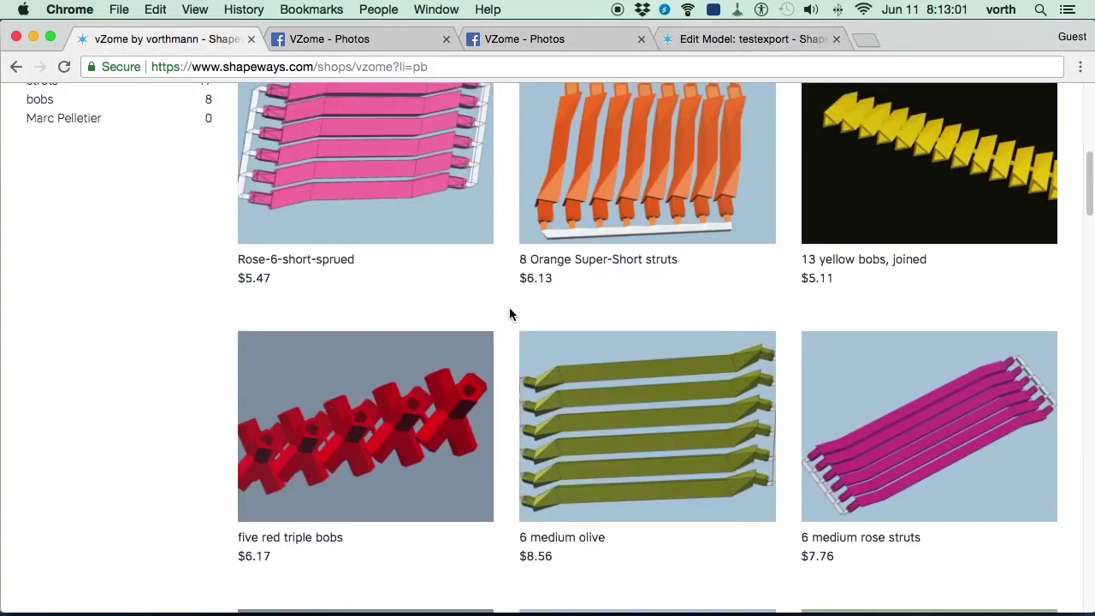
Step: Scroll through the vZome shop's grid of strut and bob items
scroll(510, 313, up, 5)
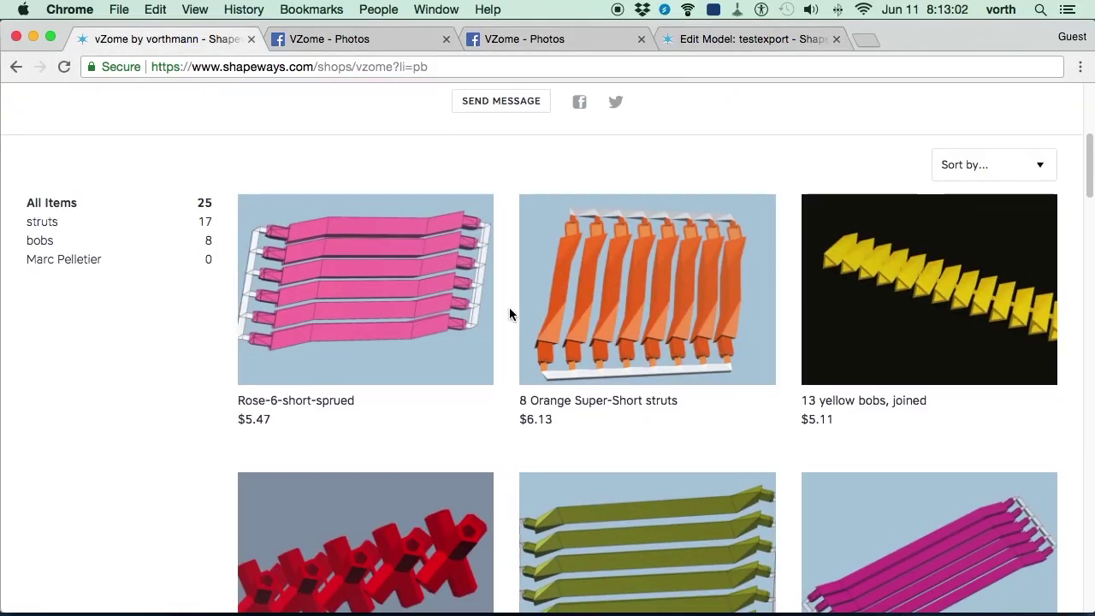
scroll(509, 315, down, 5)
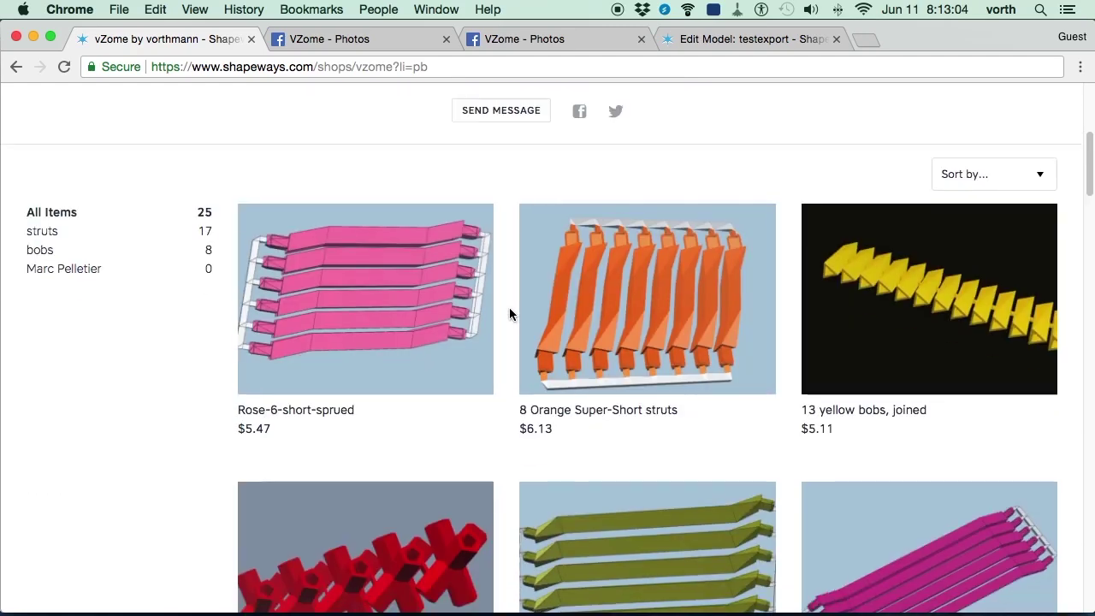